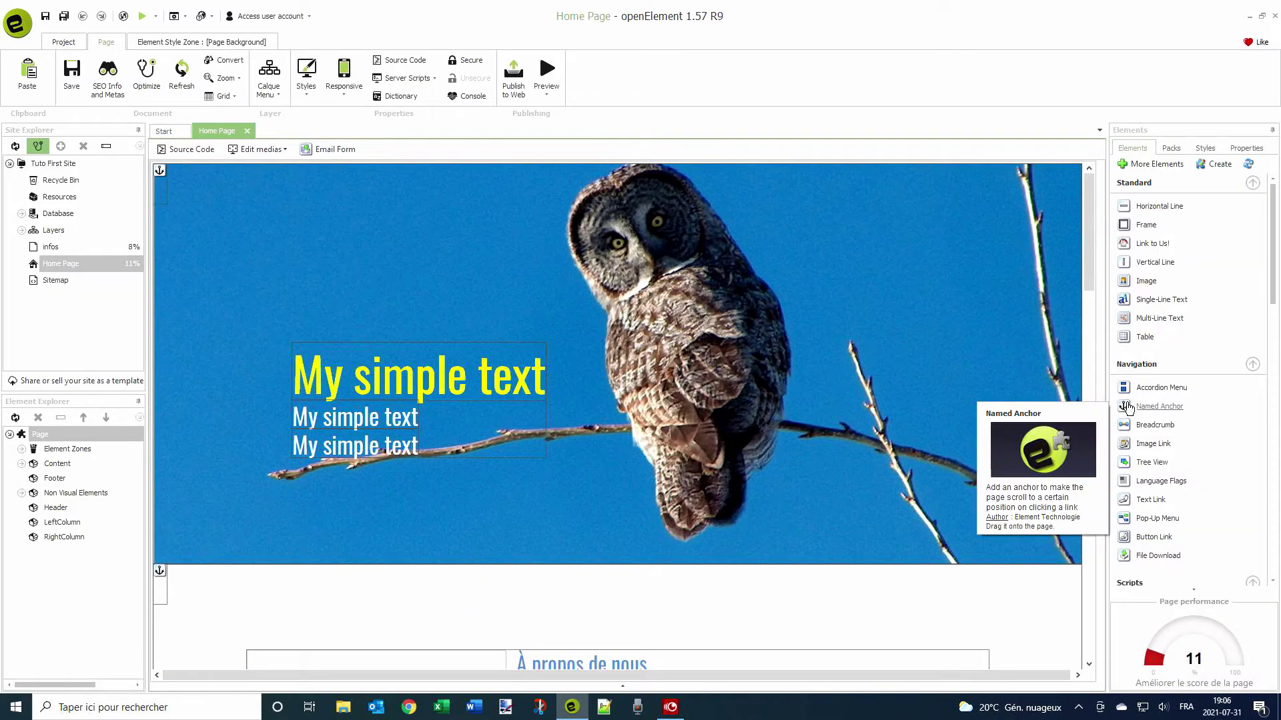
# - Look through the home page down to the contact form
pyautogui.scroll(-5, 696, 391)
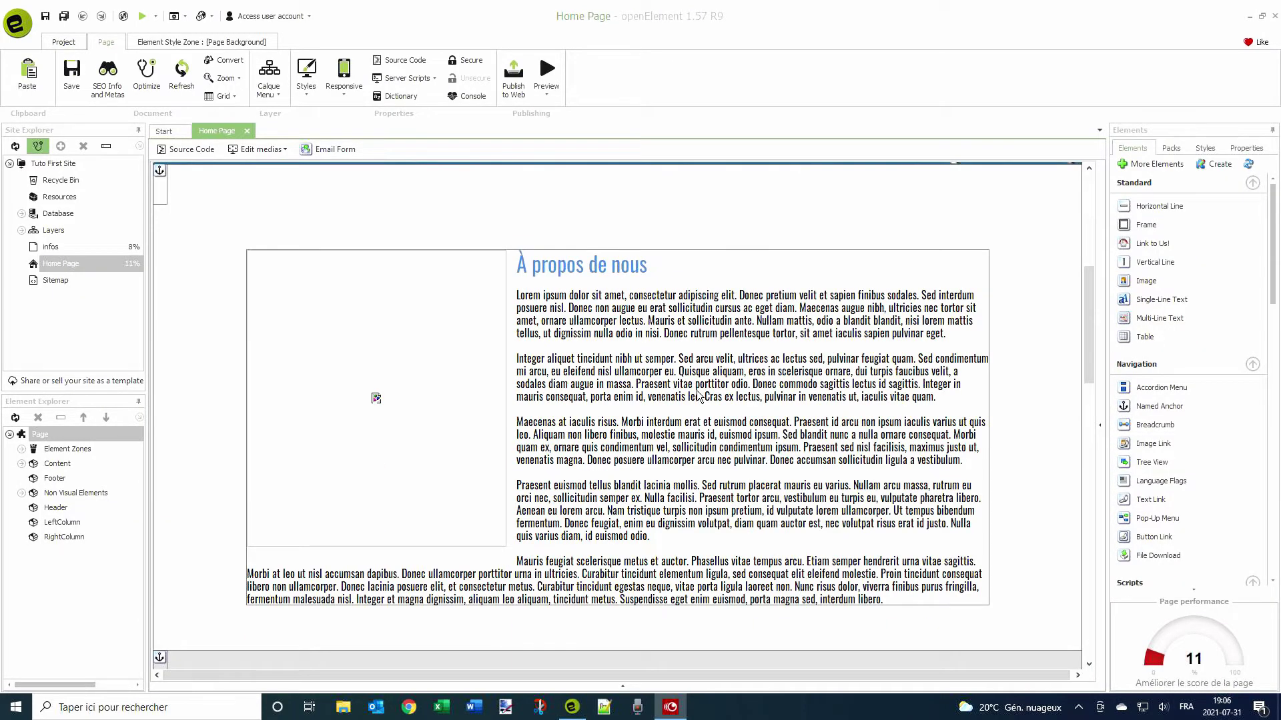
pyautogui.scroll(-3, 696, 394)
pyautogui.scroll(-5, 696, 393)
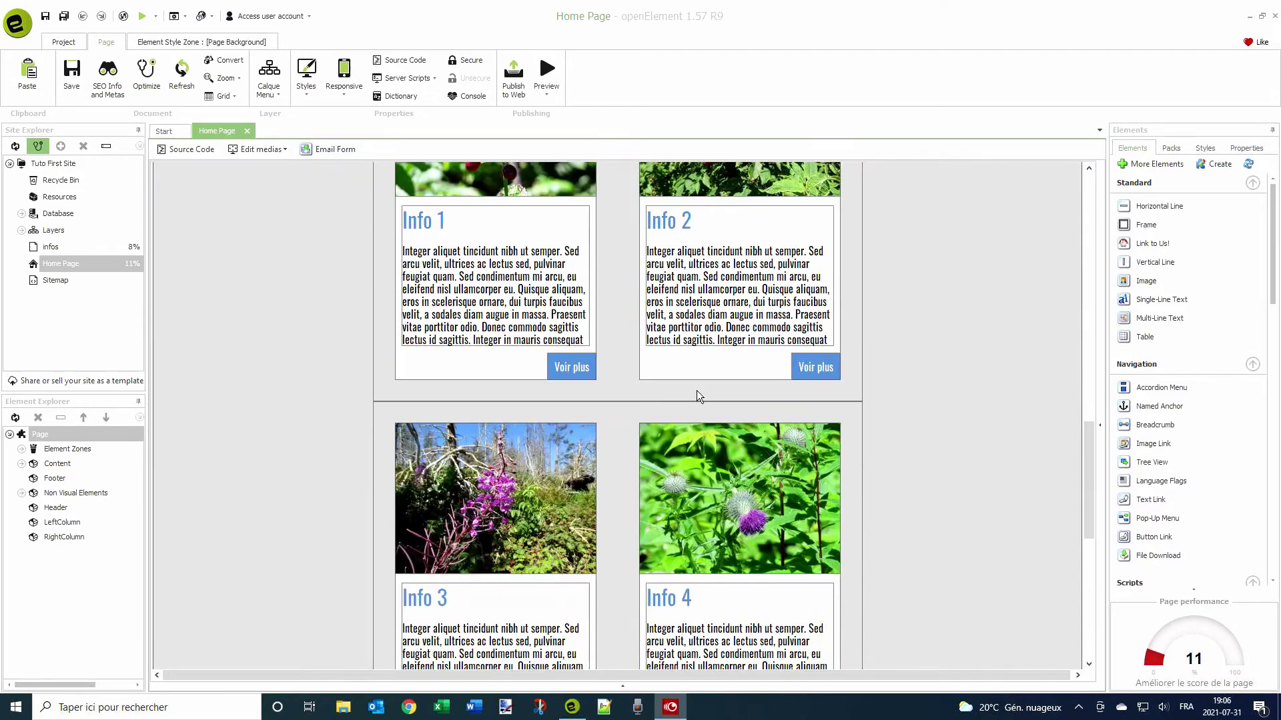
pyautogui.scroll(-6, 696, 391)
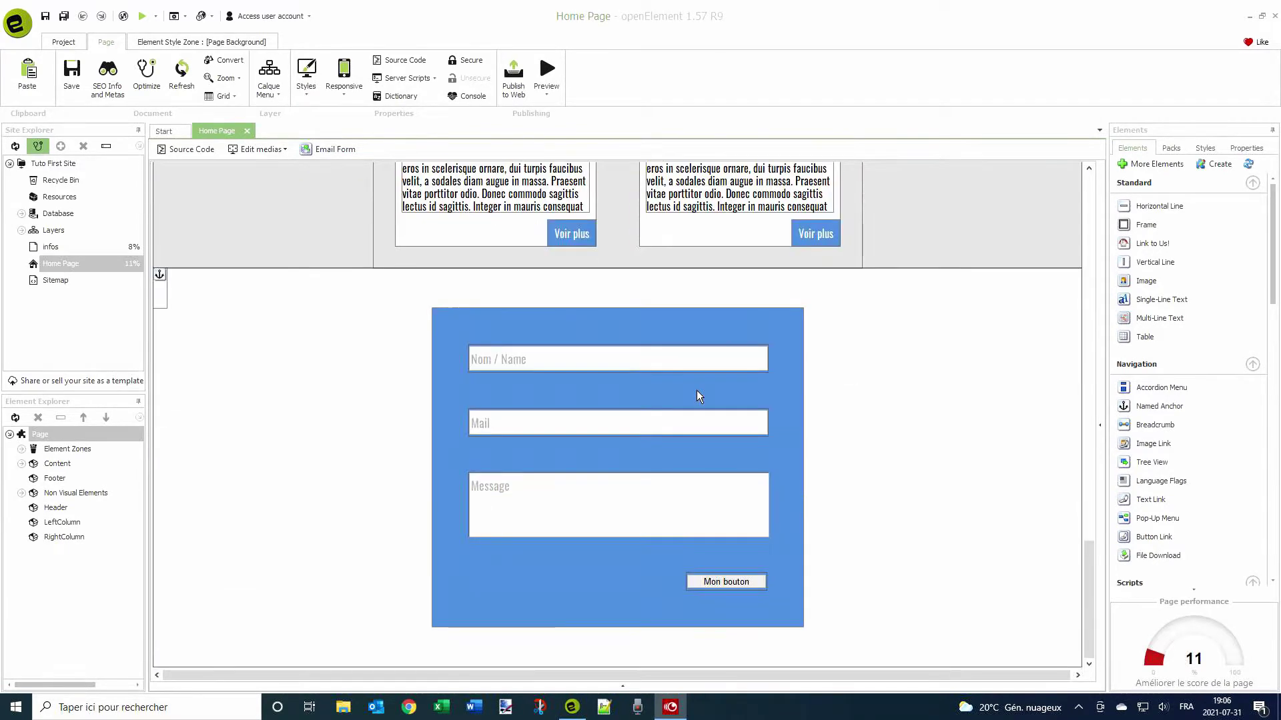
pyautogui.scroll(5, 699, 392)
pyautogui.scroll(5, 699, 391)
# - Open the Base layer for editing and bring up its page sections settings
pyautogui.click(22, 230)
pyautogui.click(59, 248)
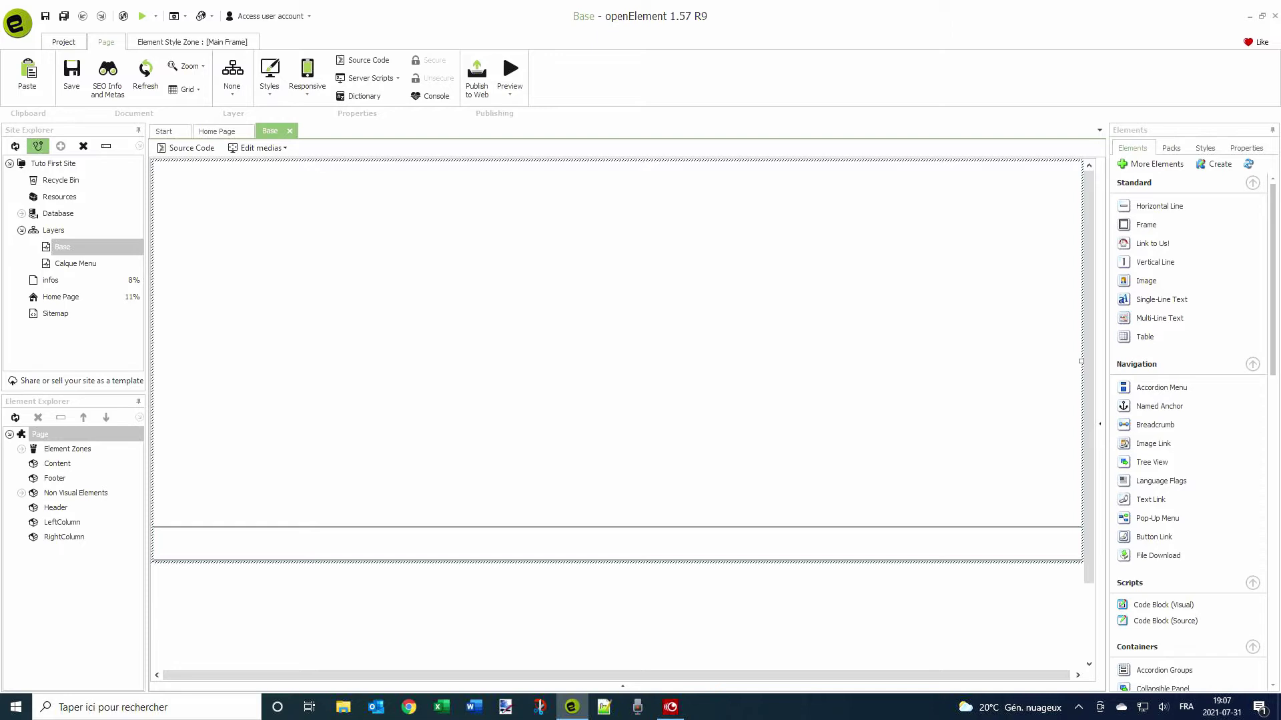
pyautogui.click(840, 539)
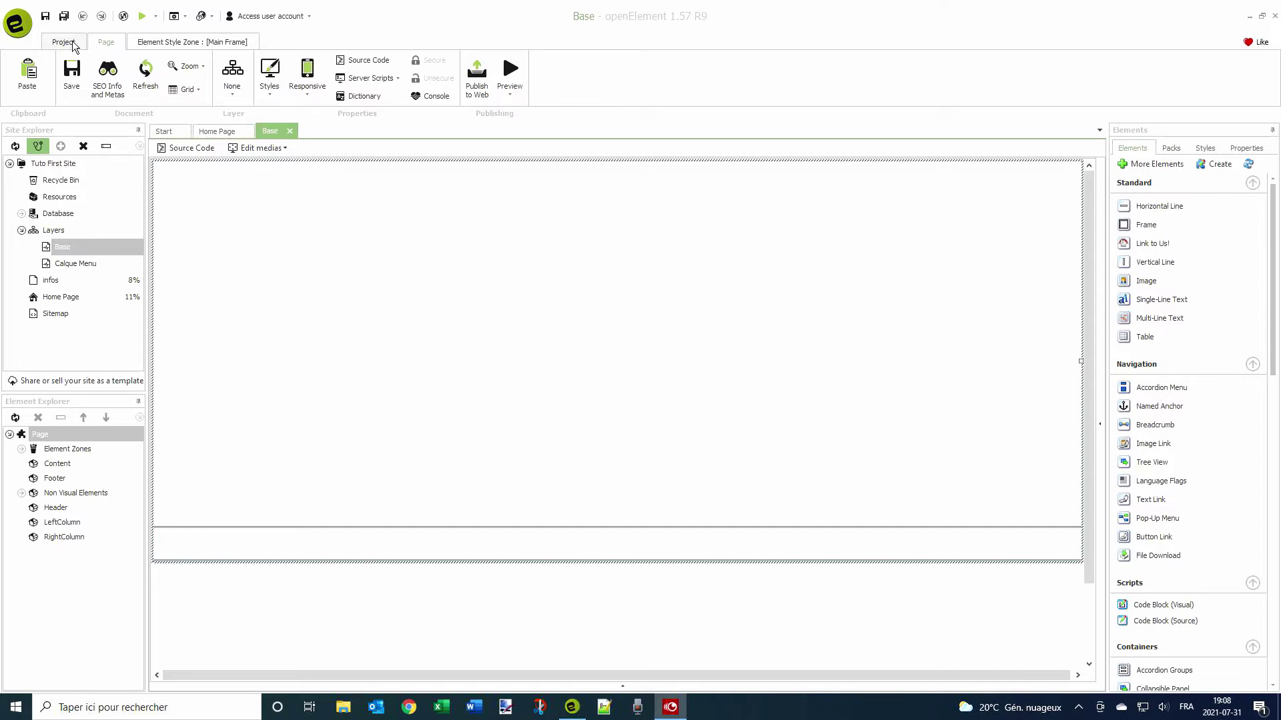
pyautogui.click(310, 75)
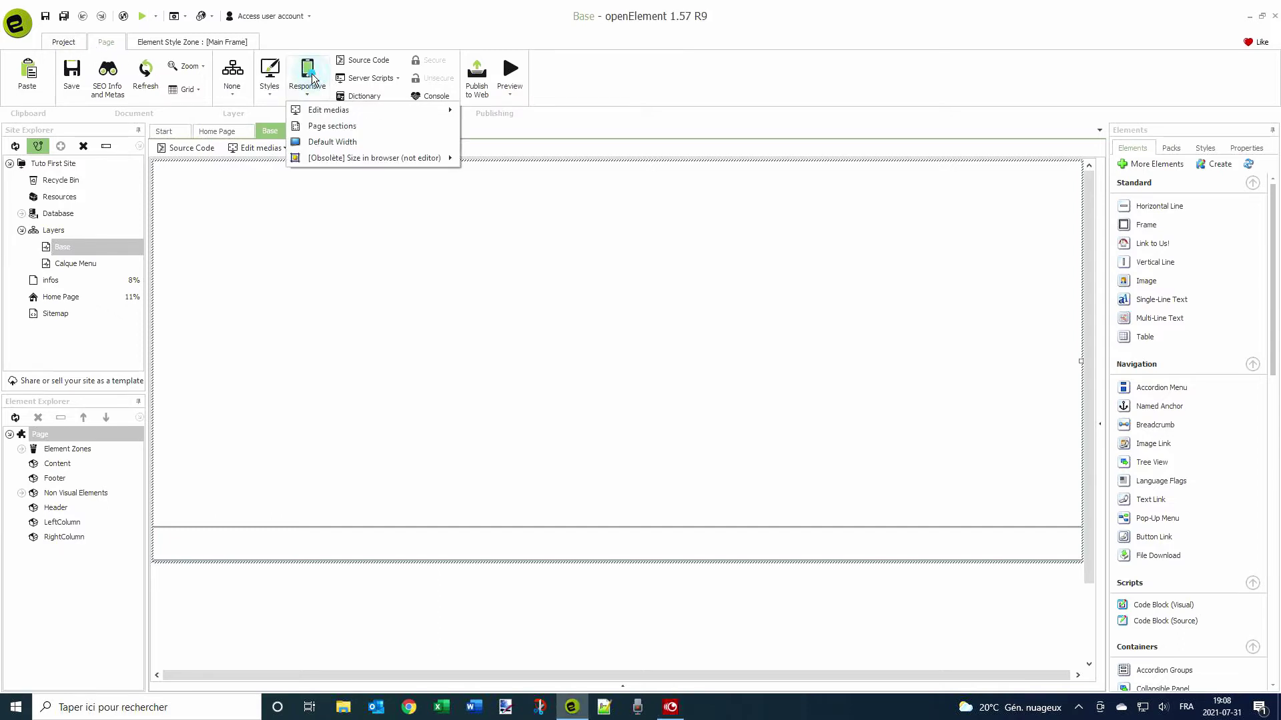
pyautogui.click(334, 127)
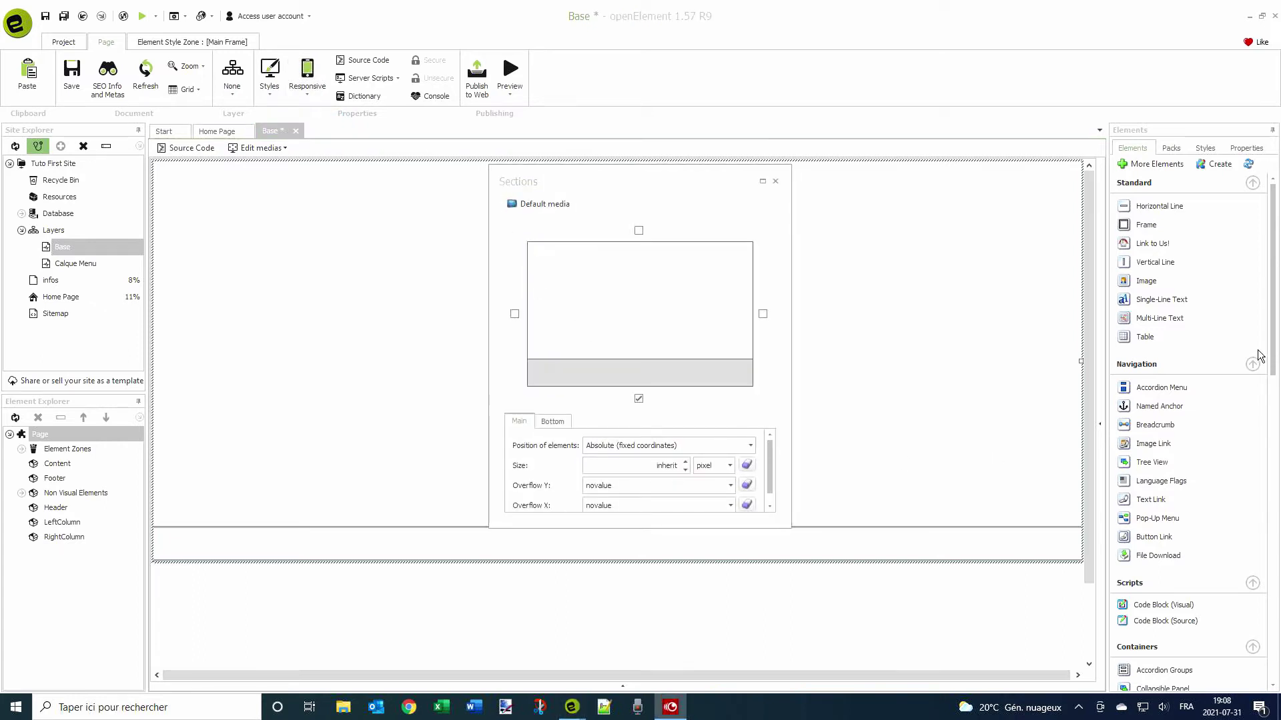
# - Set the Base layer's main section to Relative (like in text editors) positioning with automatic size
pyautogui.click(605, 372)
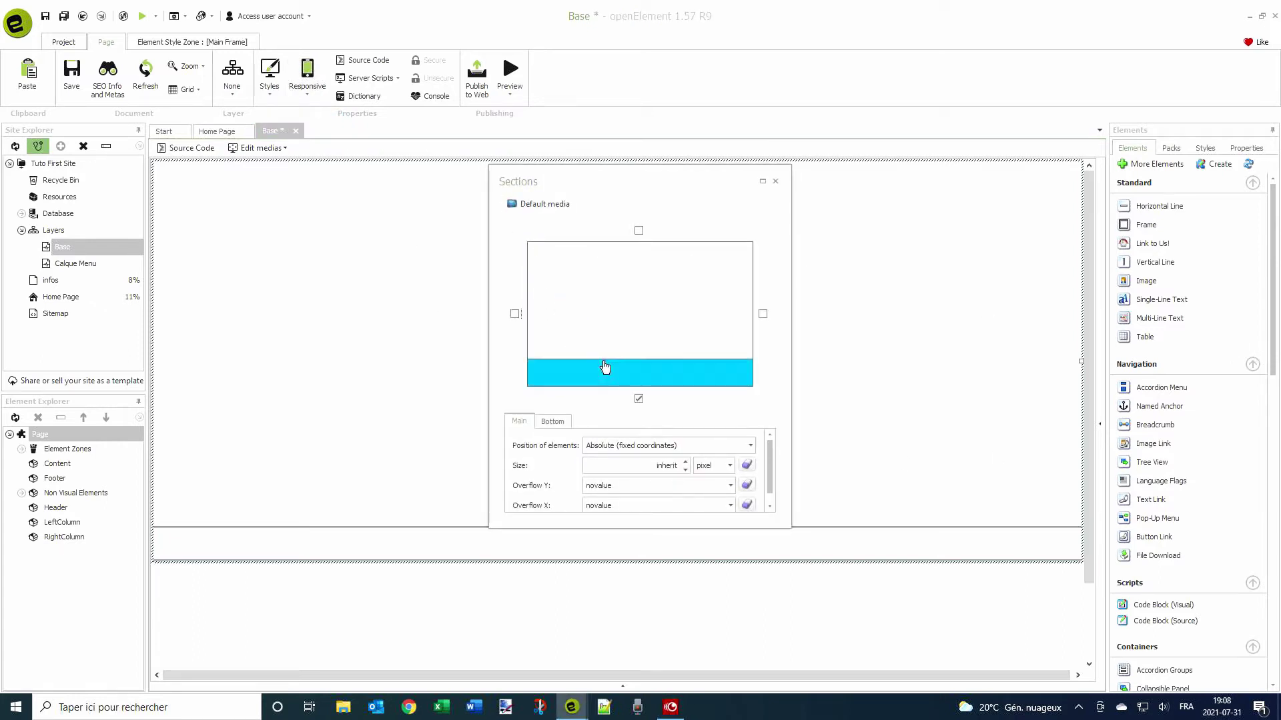
pyautogui.click(609, 322)
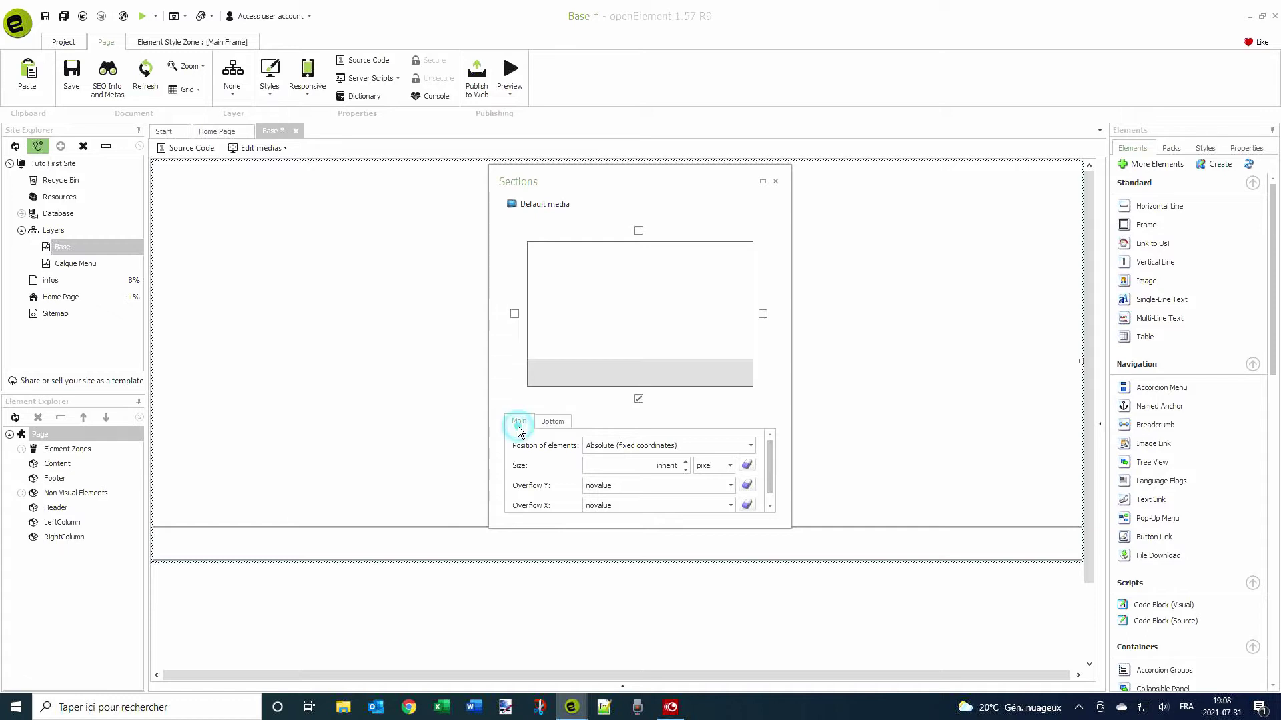
pyautogui.click(615, 451)
pyautogui.click(670, 467)
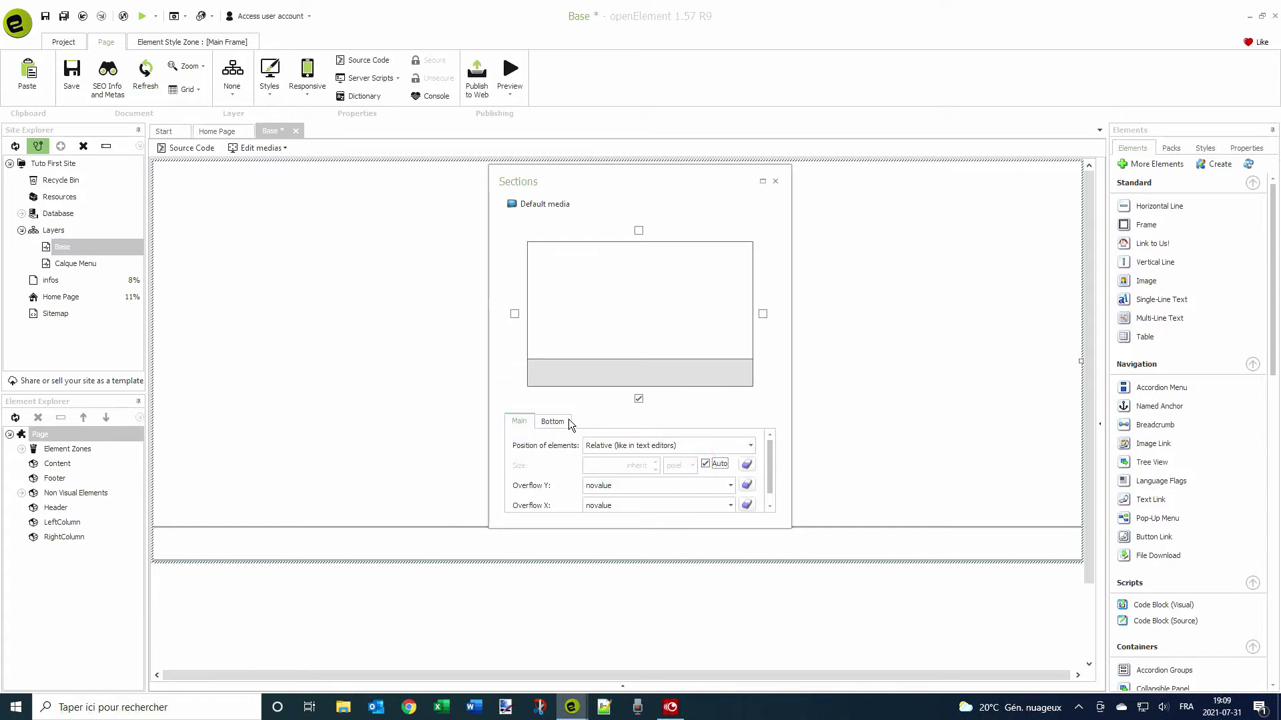
# - Set the Base layer's bottom section to Relative (like in text editors) positioning with automatic size
pyautogui.click(566, 380)
pyautogui.click(682, 447)
pyautogui.click(622, 471)
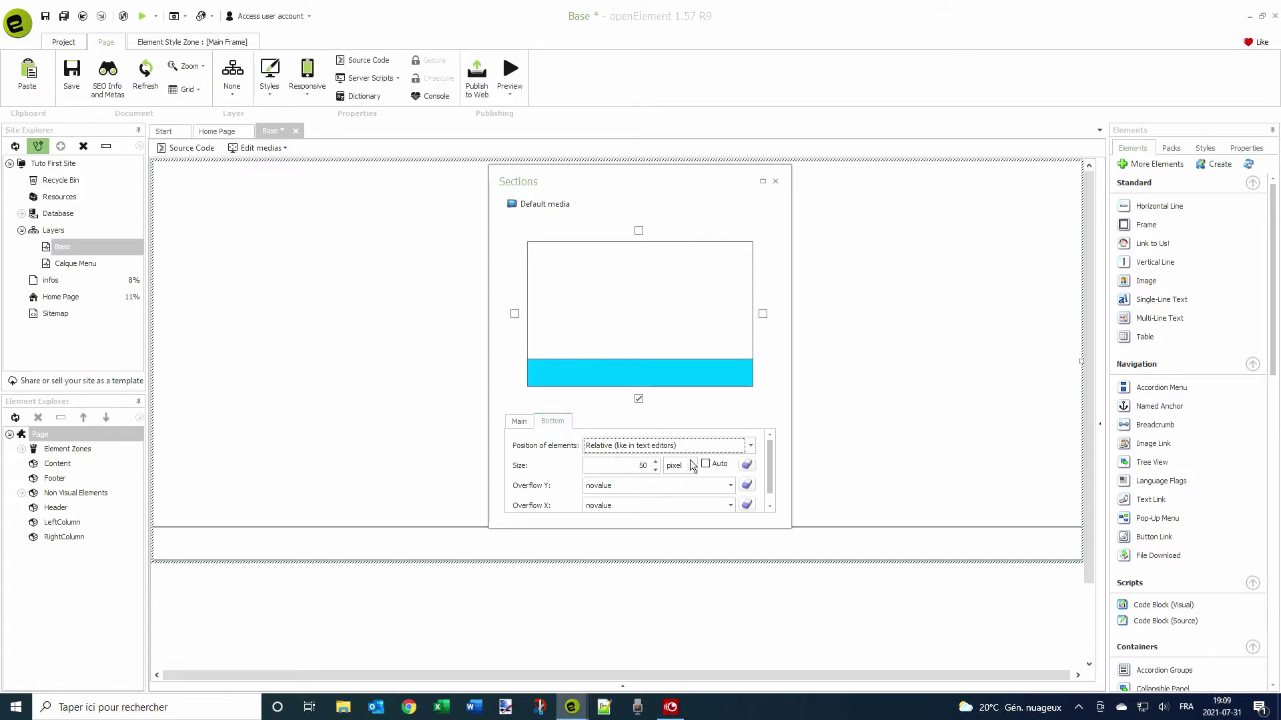
pyautogui.click(705, 464)
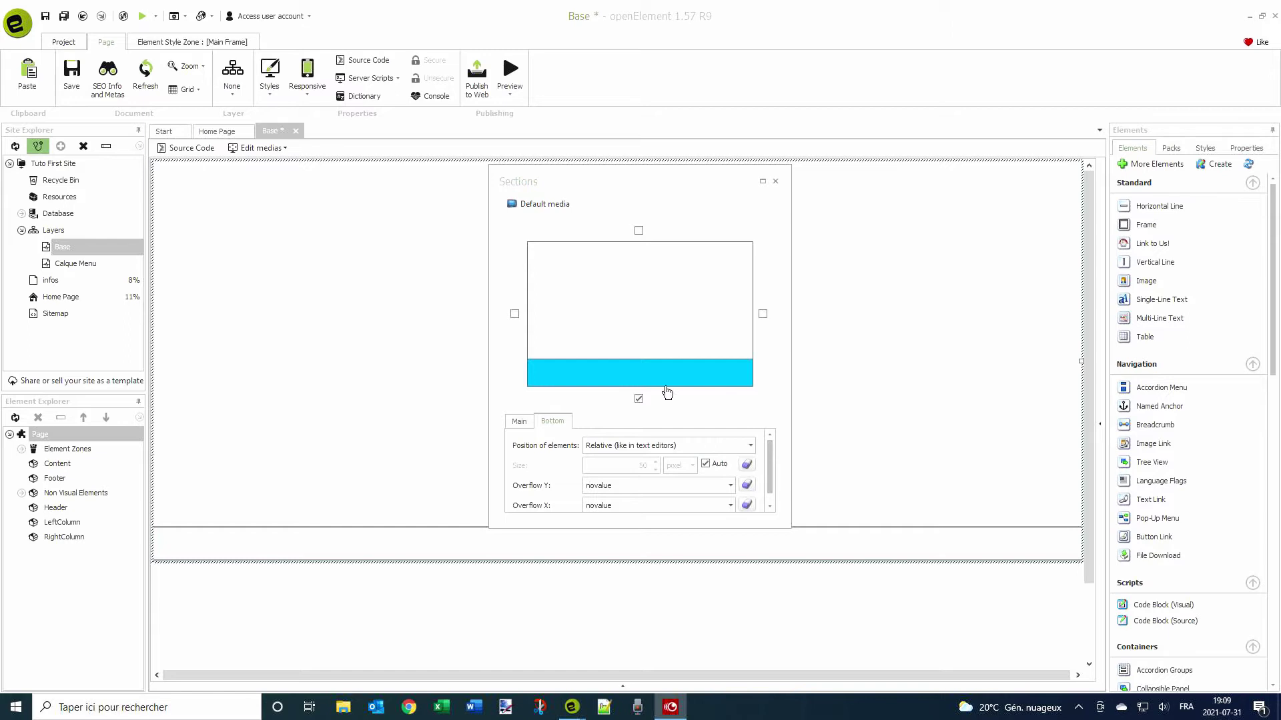
# - Enable a top section in the Base layer with a size of 60 pixels and close the sections settings
pyautogui.click(638, 232)
pyautogui.click(580, 265)
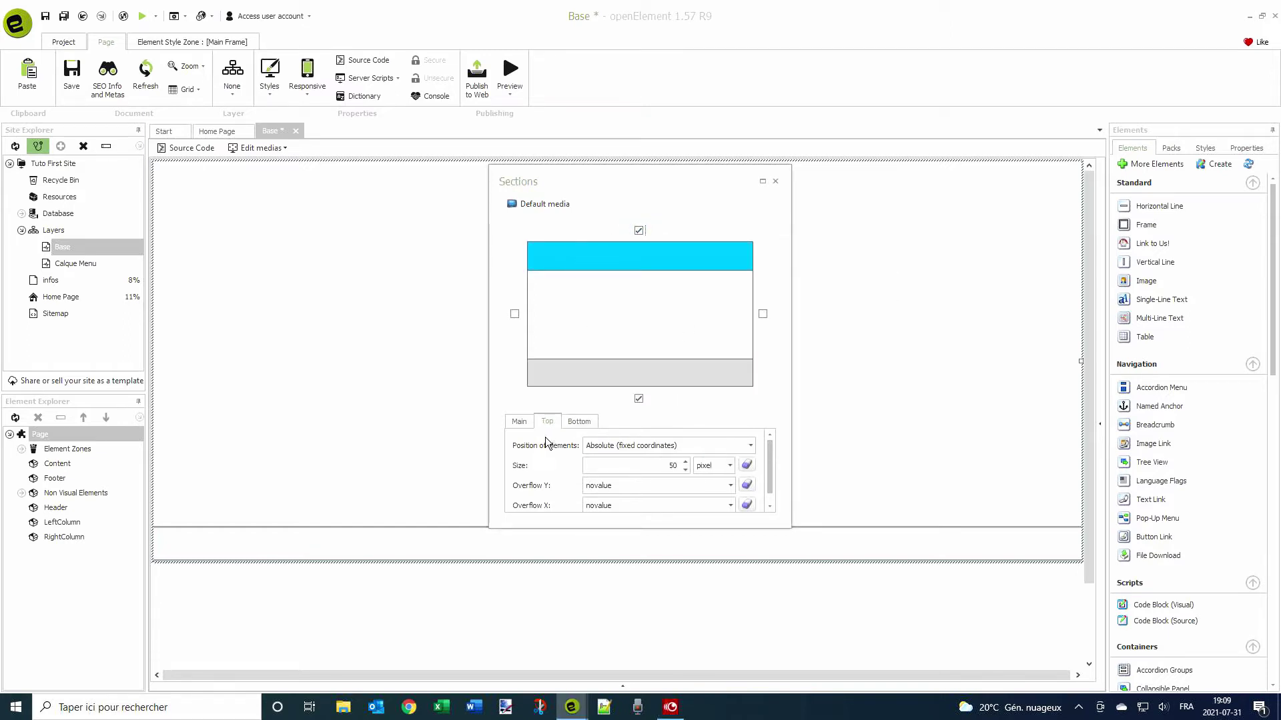
pyautogui.click(686, 467)
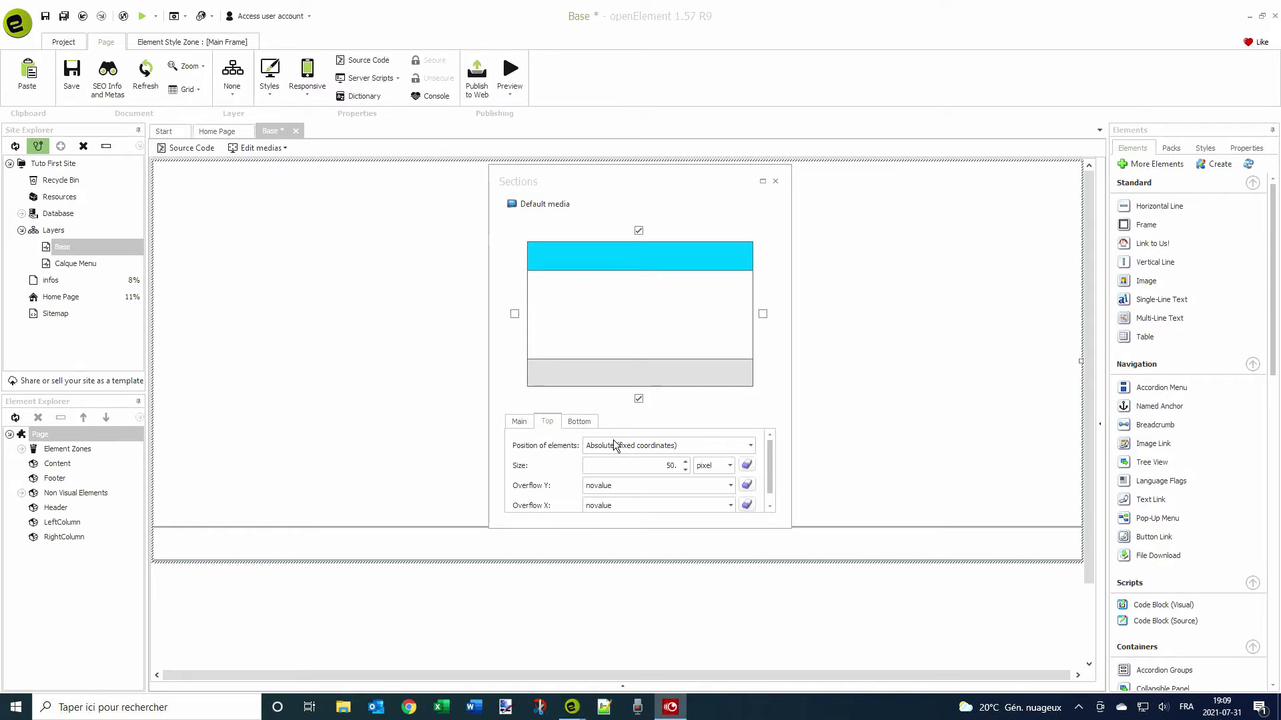
pyautogui.click(655, 464)
pyautogui.write('60')
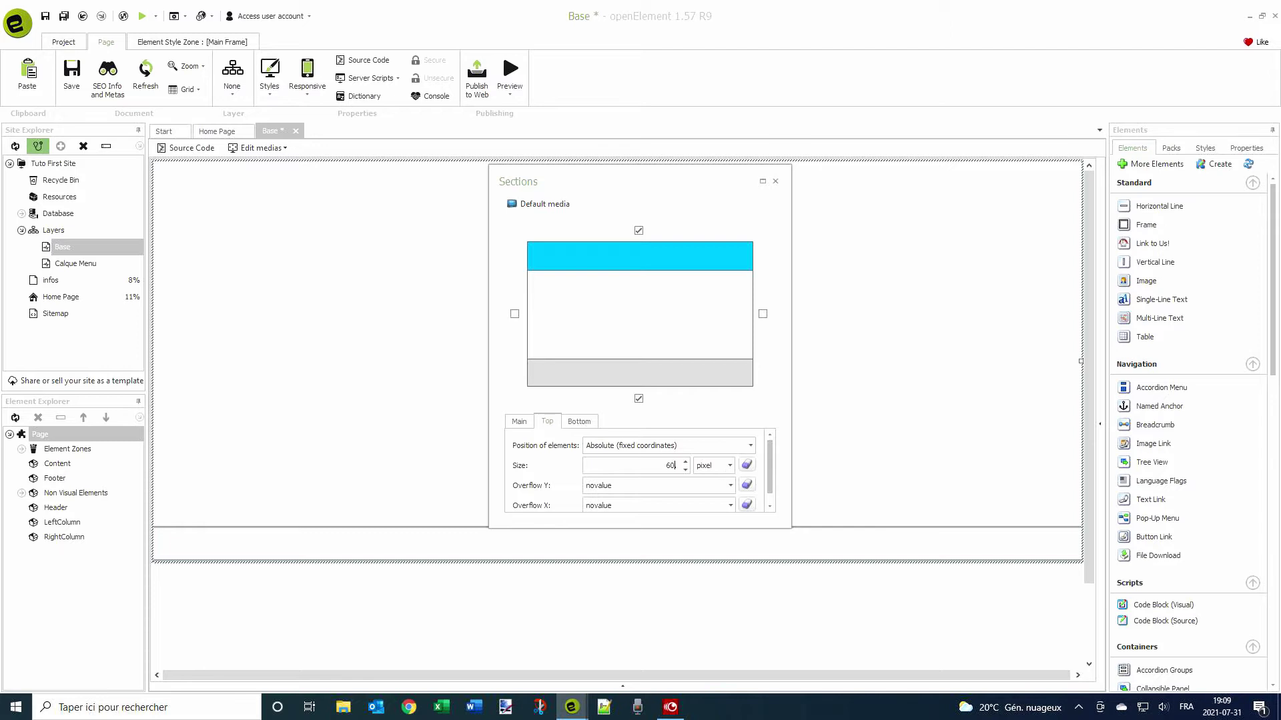
pyautogui.click(775, 181)
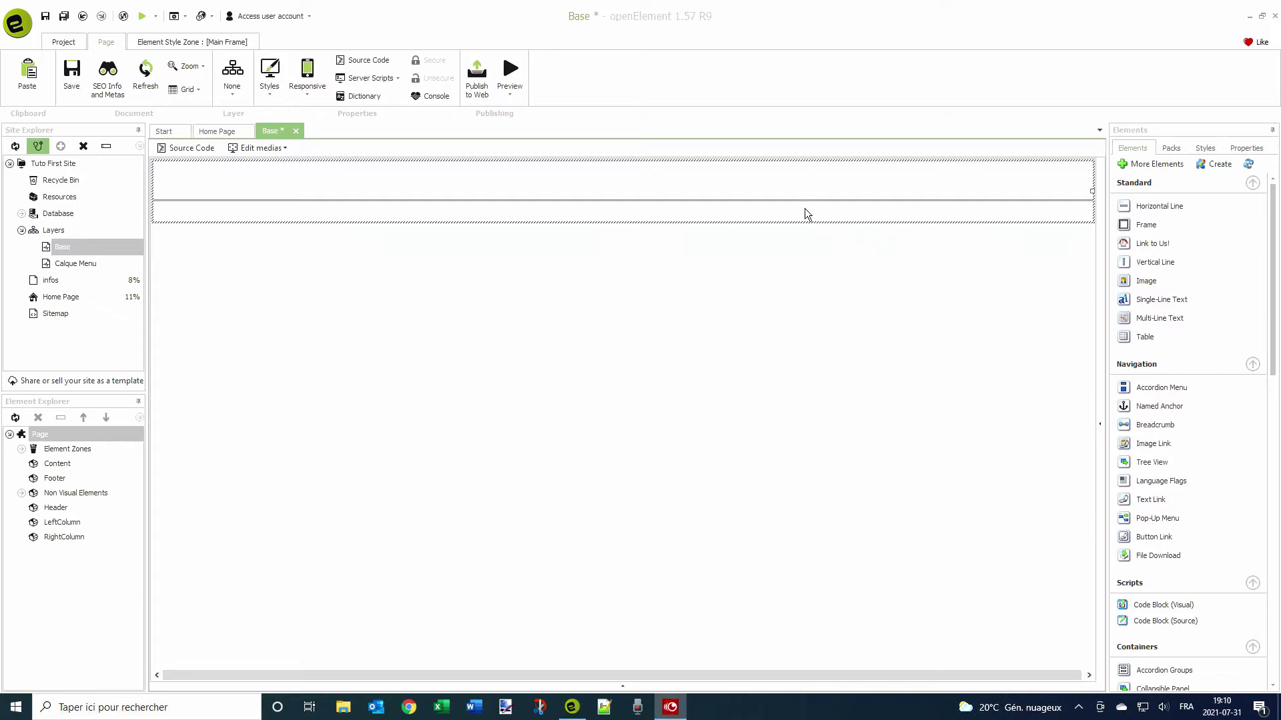
# - Update the Calque Menu layer with the saved Base sections and move its menu panel up into the top section
pyautogui.doubleClick(73, 264)
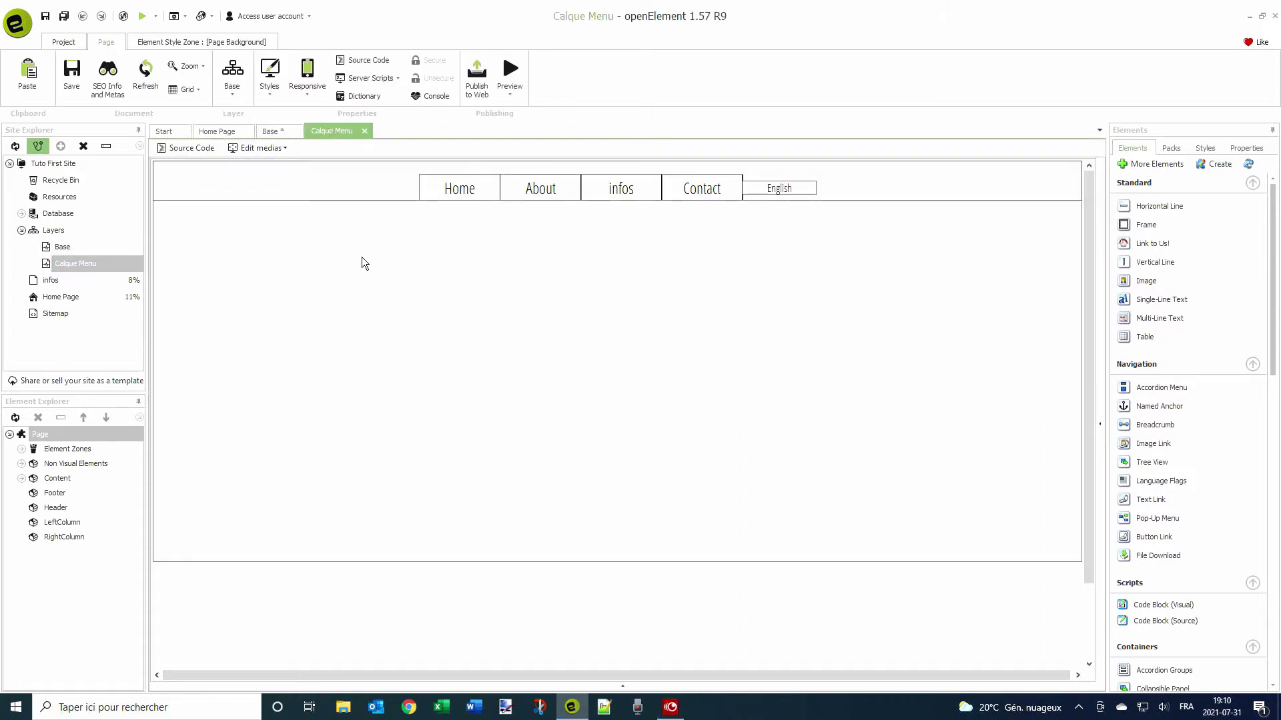
pyautogui.click(65, 17)
pyautogui.click(123, 16)
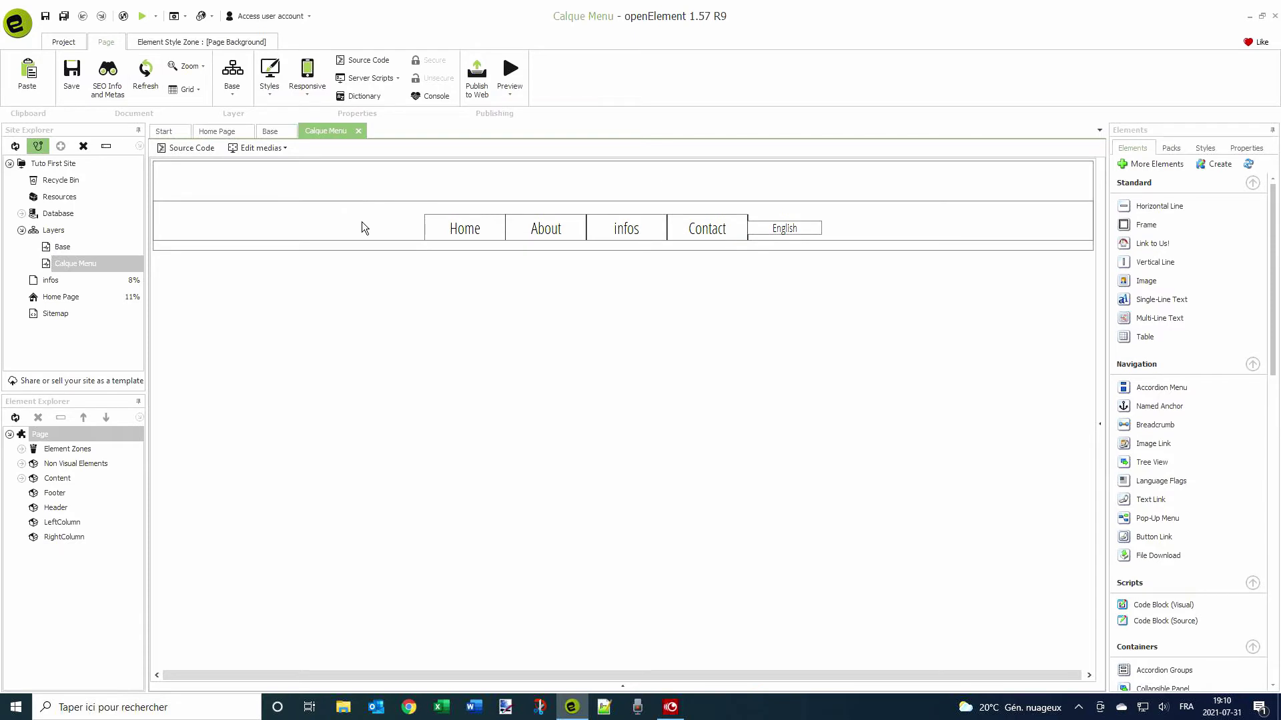
pyautogui.click(302, 225)
pyautogui.moveTo(271, 225); pyautogui.dragTo(179, 186)
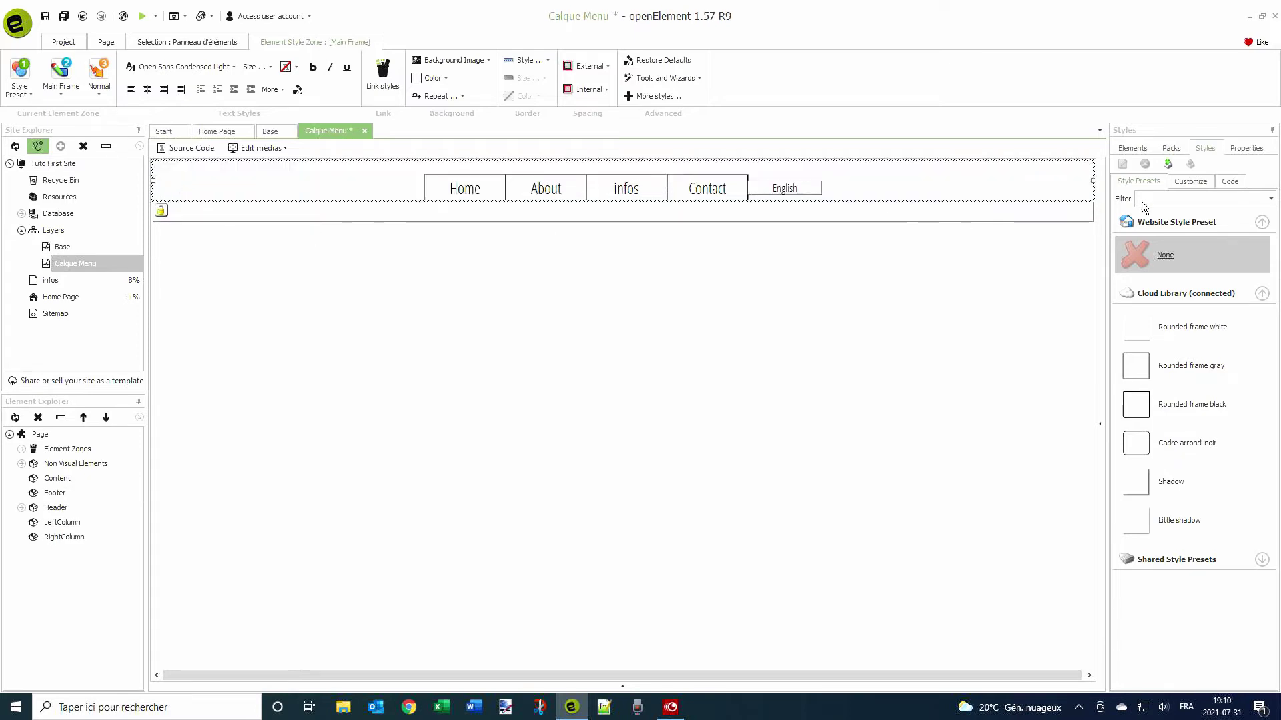
# - Create a new layer page named "Footer Layer" linked to the Calque Menu layer
pyautogui.click(50, 230)
pyautogui.rightClick(53, 232)
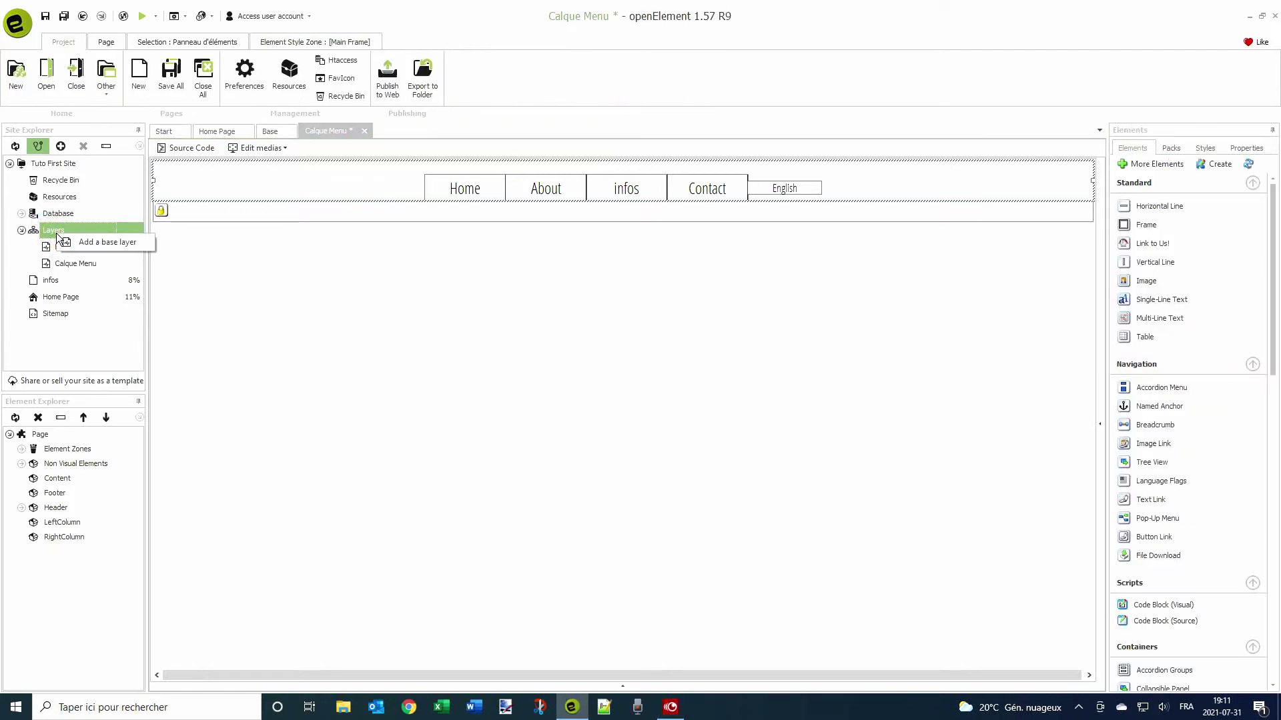
pyautogui.click(90, 242)
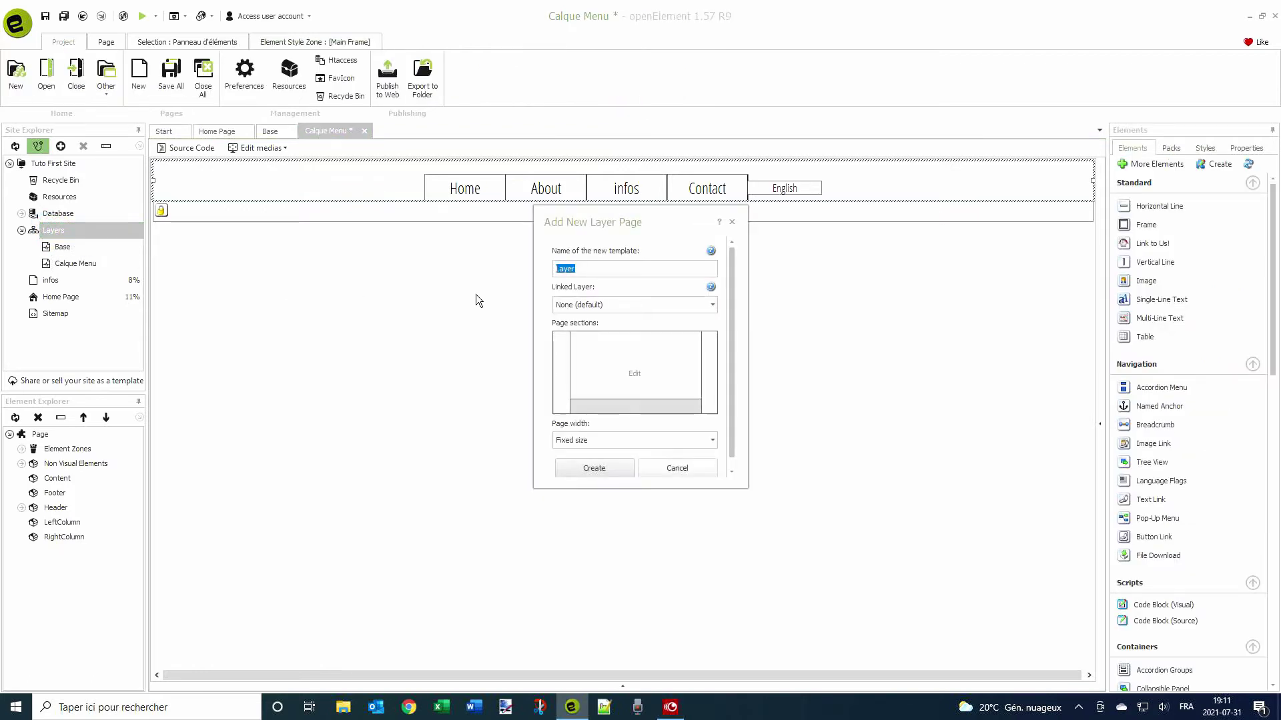
pyautogui.click(588, 270)
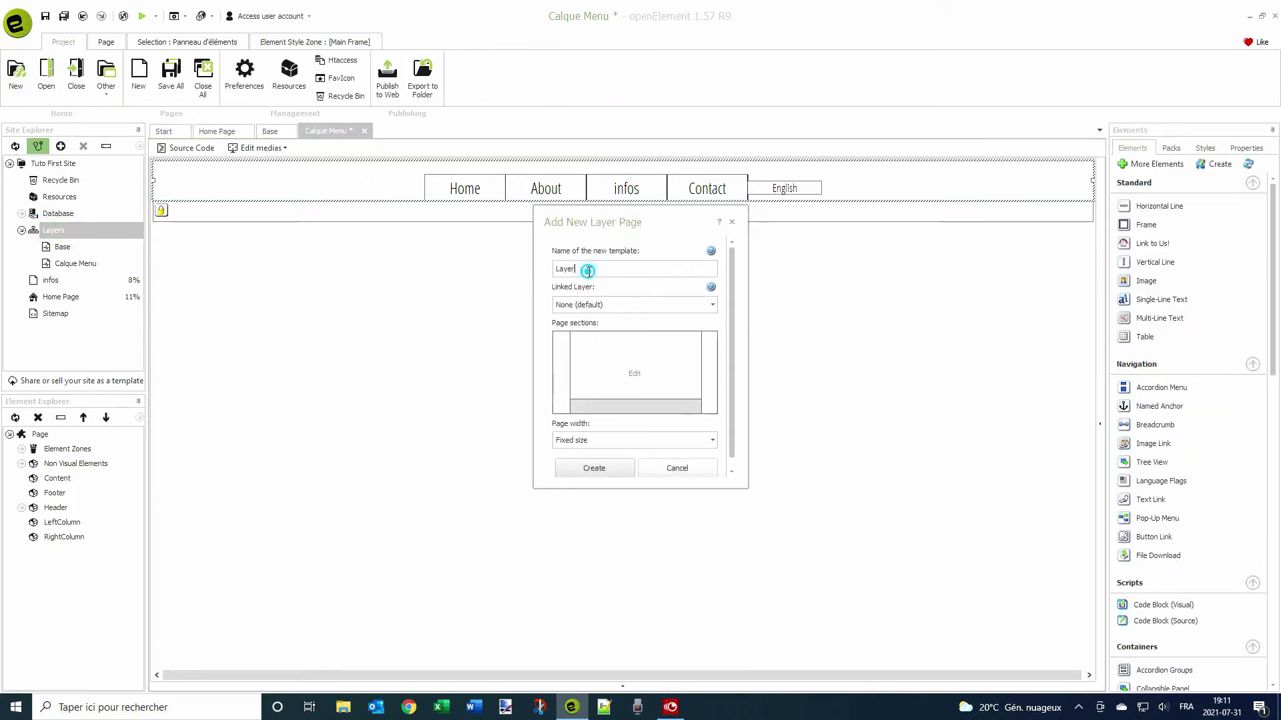
pyautogui.click(553, 268)
pyautogui.write('Footer')
pyautogui.click(563, 300)
pyautogui.click(578, 339)
pyautogui.click(594, 469)
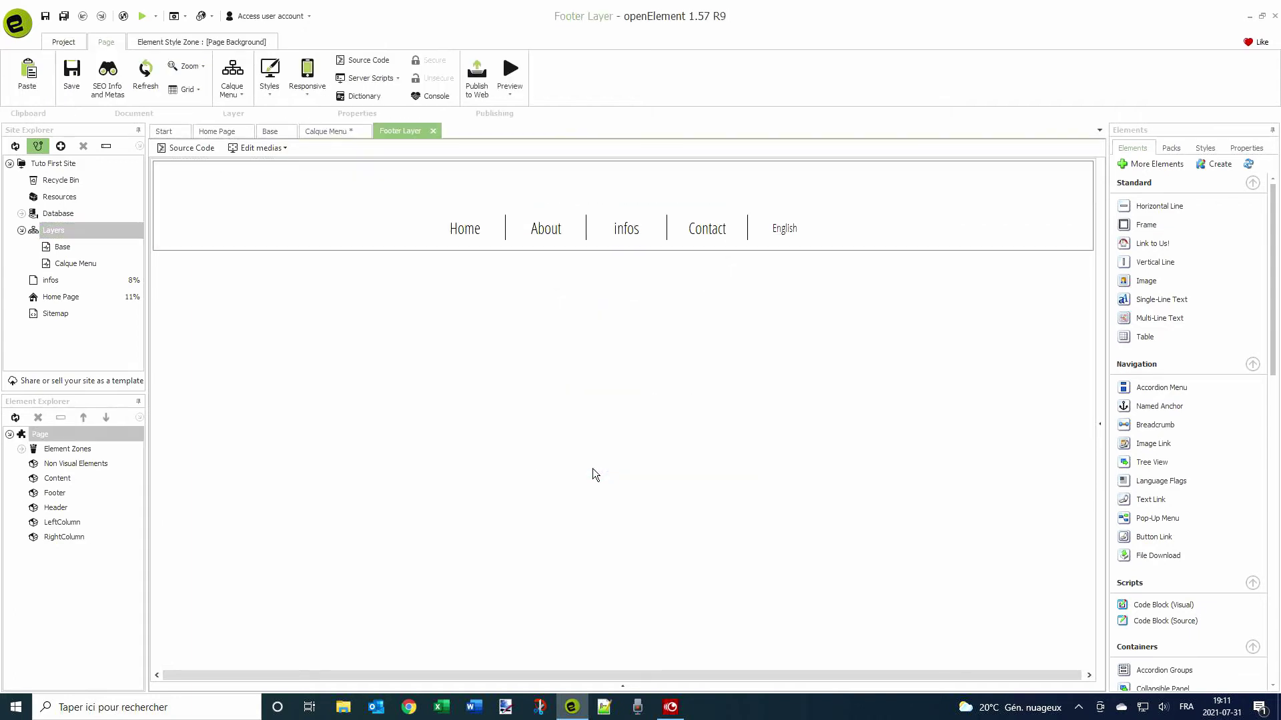
# - Save all open pages and reload the Footer Layer
pyautogui.click(412, 189)
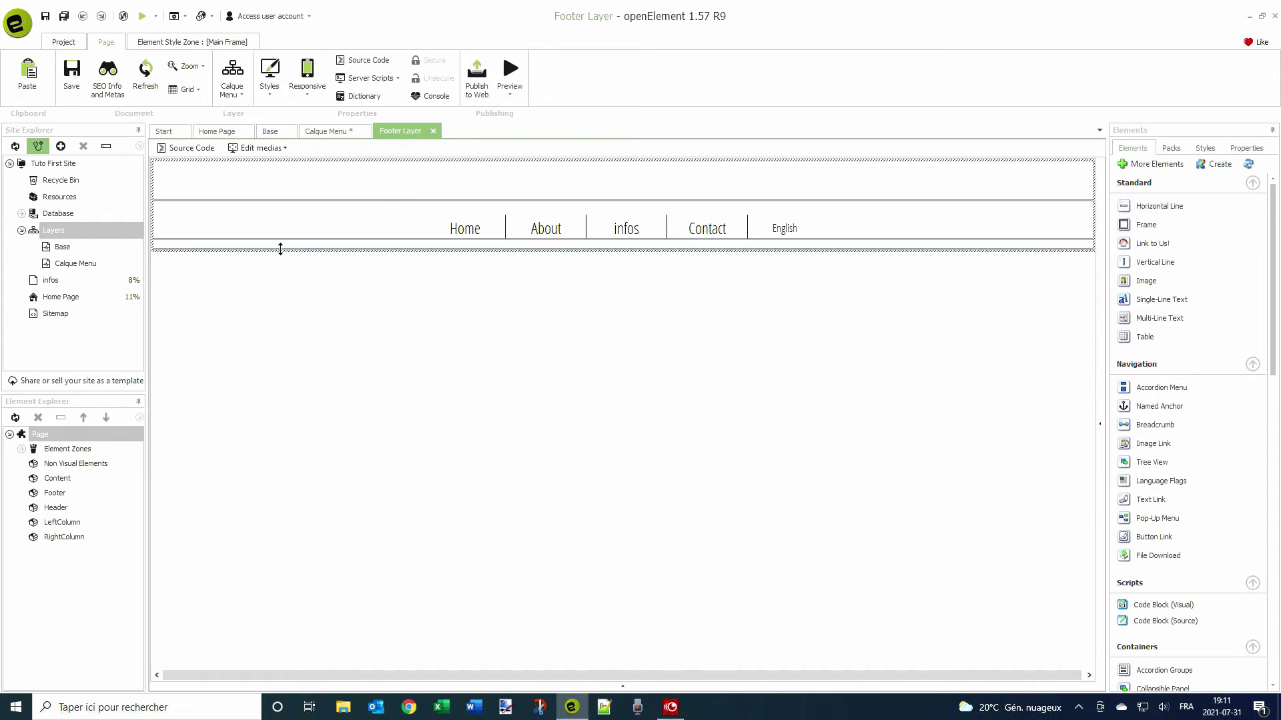
pyautogui.click(124, 16)
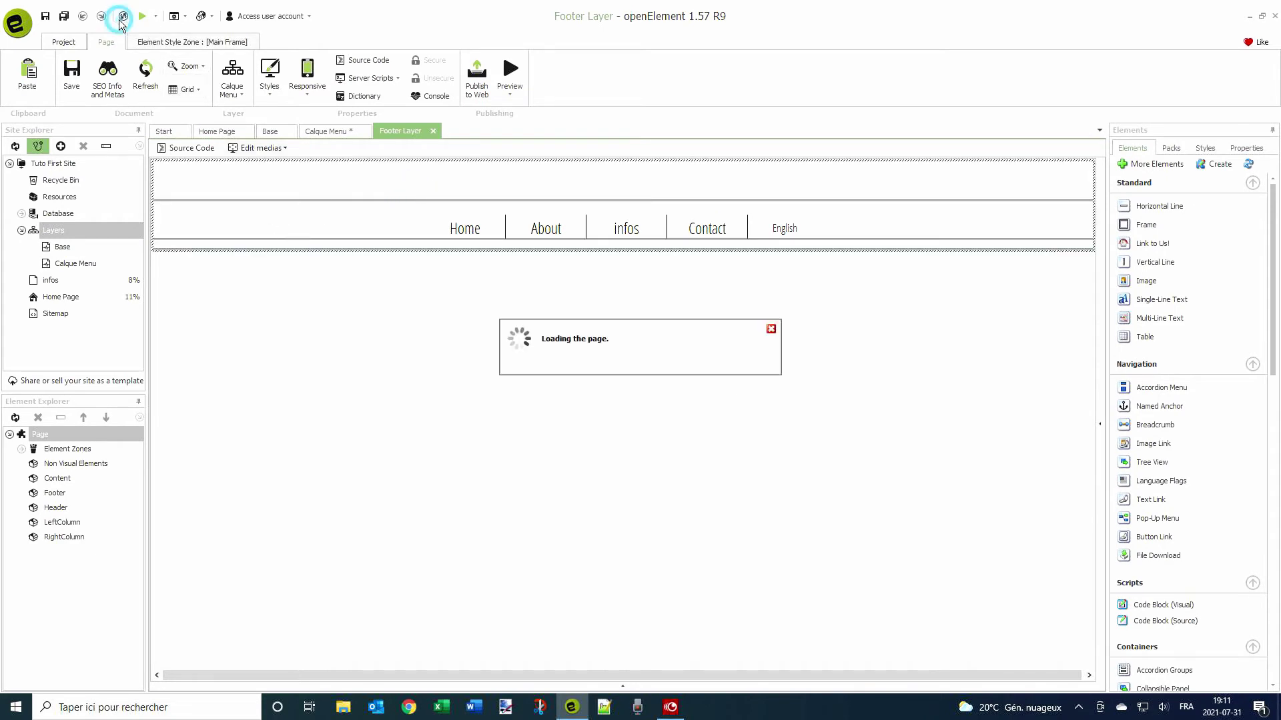
pyautogui.click(67, 18)
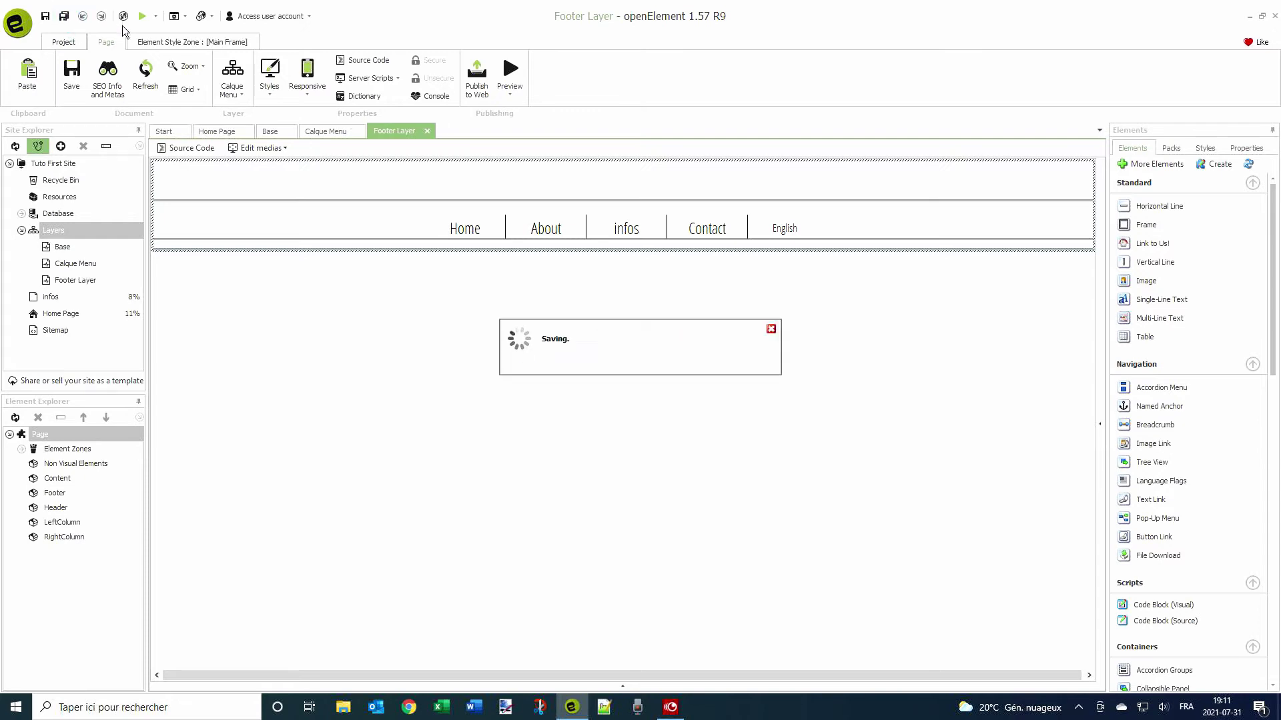
pyautogui.click(123, 16)
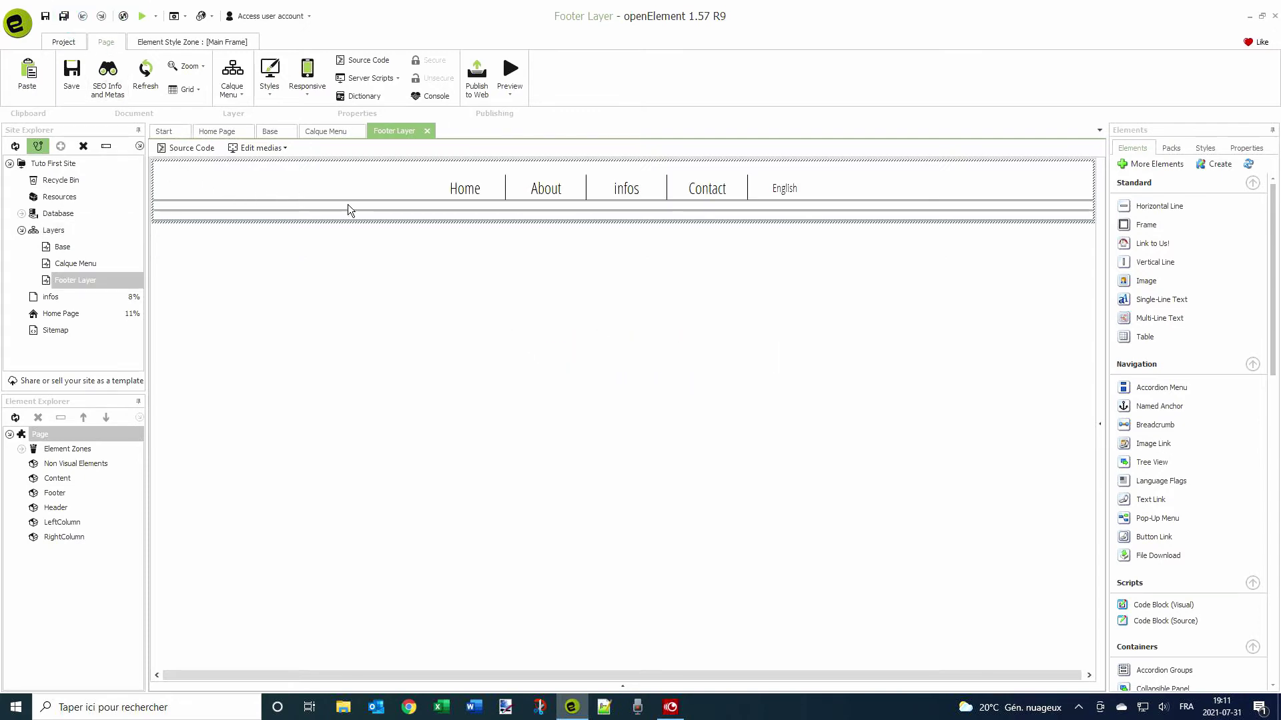
# - Place a Group of Elements in the Footer Layer's bottom section and delete it again
pyautogui.scroll(-3, 1160, 385)
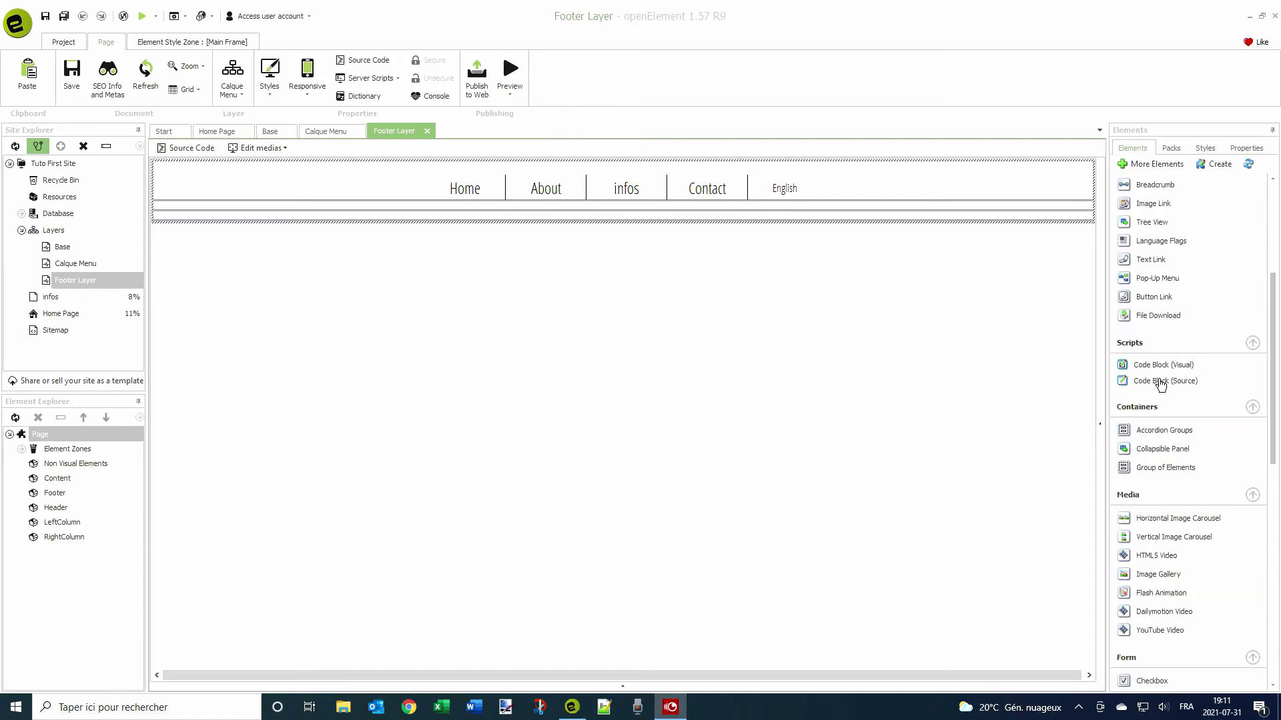
pyautogui.moveTo(1151, 472); pyautogui.dragTo(429, 218)
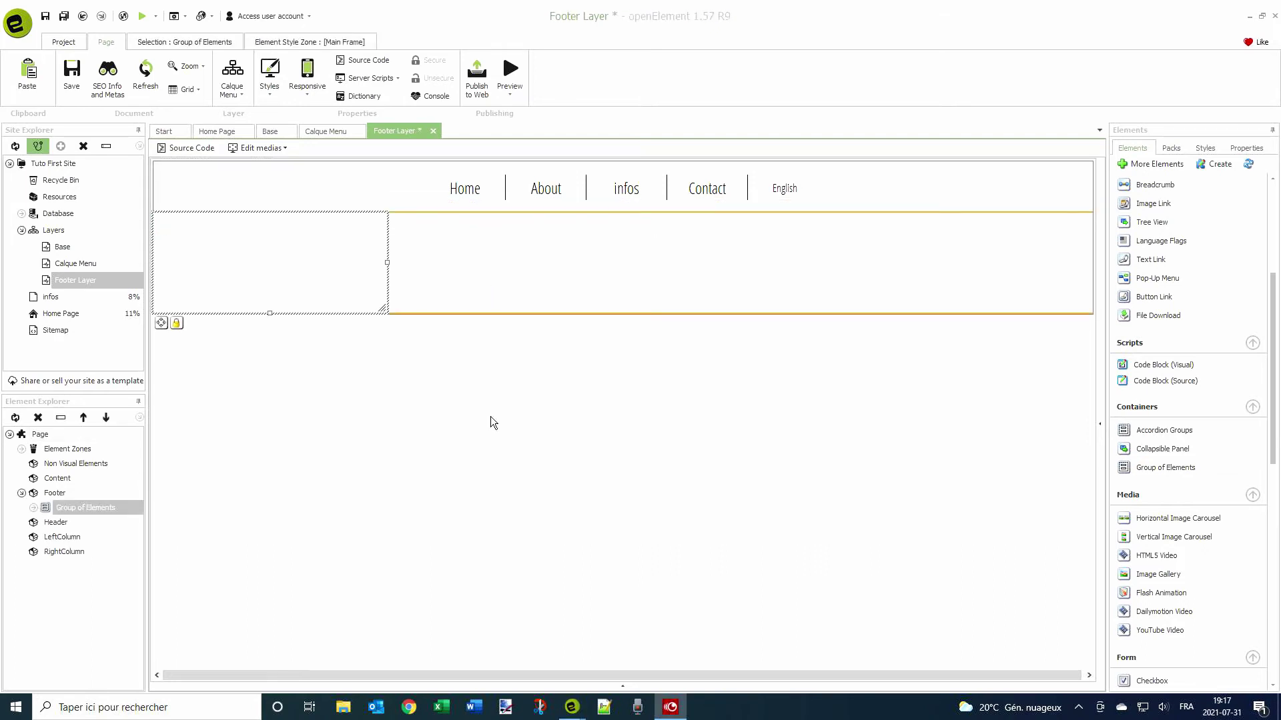
pyautogui.click(227, 281)
pyautogui.press('Delete')
pyautogui.press('Return')
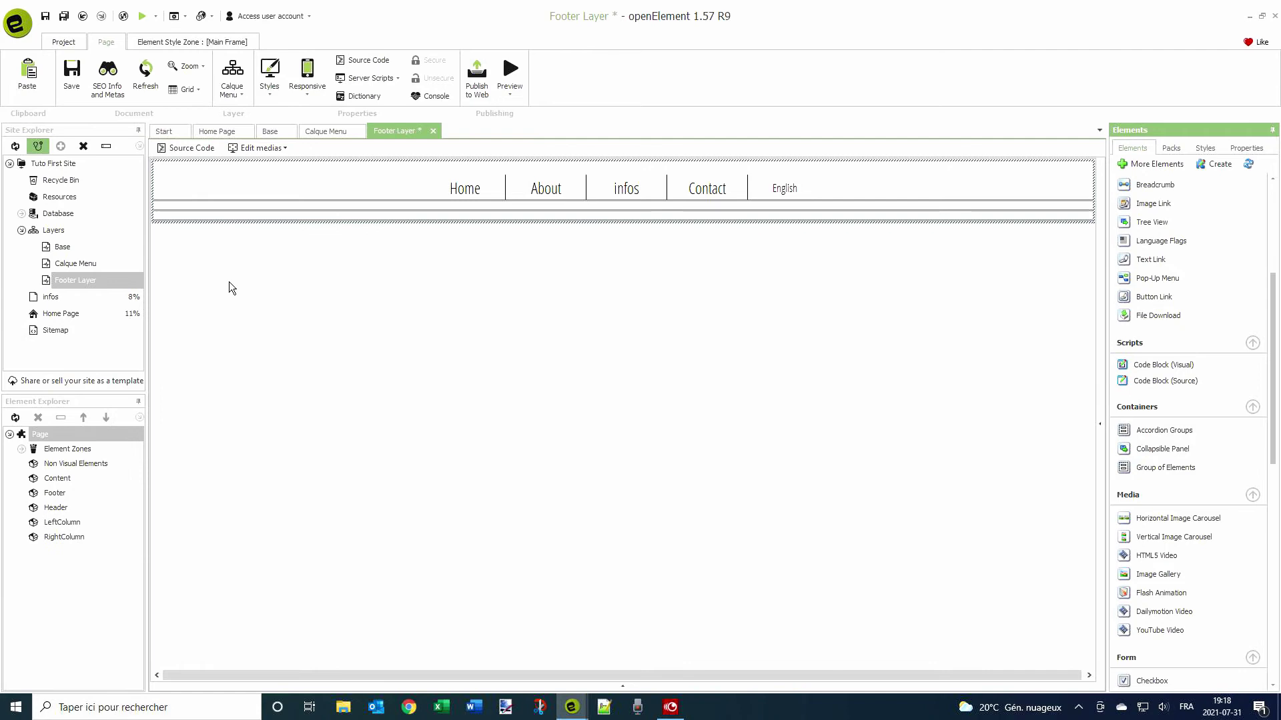
# - Insert the prepared black footer panel with links, chart and text into the Footer Layer's bottom section and save all pages
pyautogui.hotkey('ctrl', 'z')
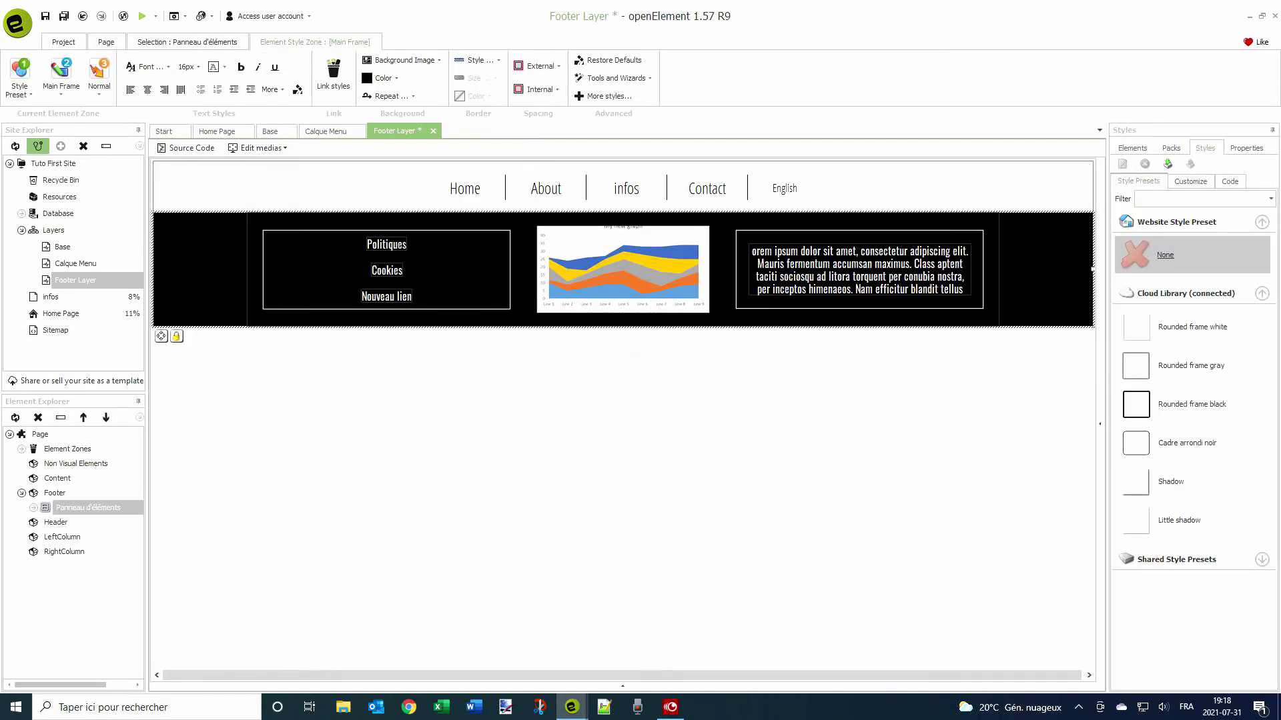
pyautogui.click(64, 17)
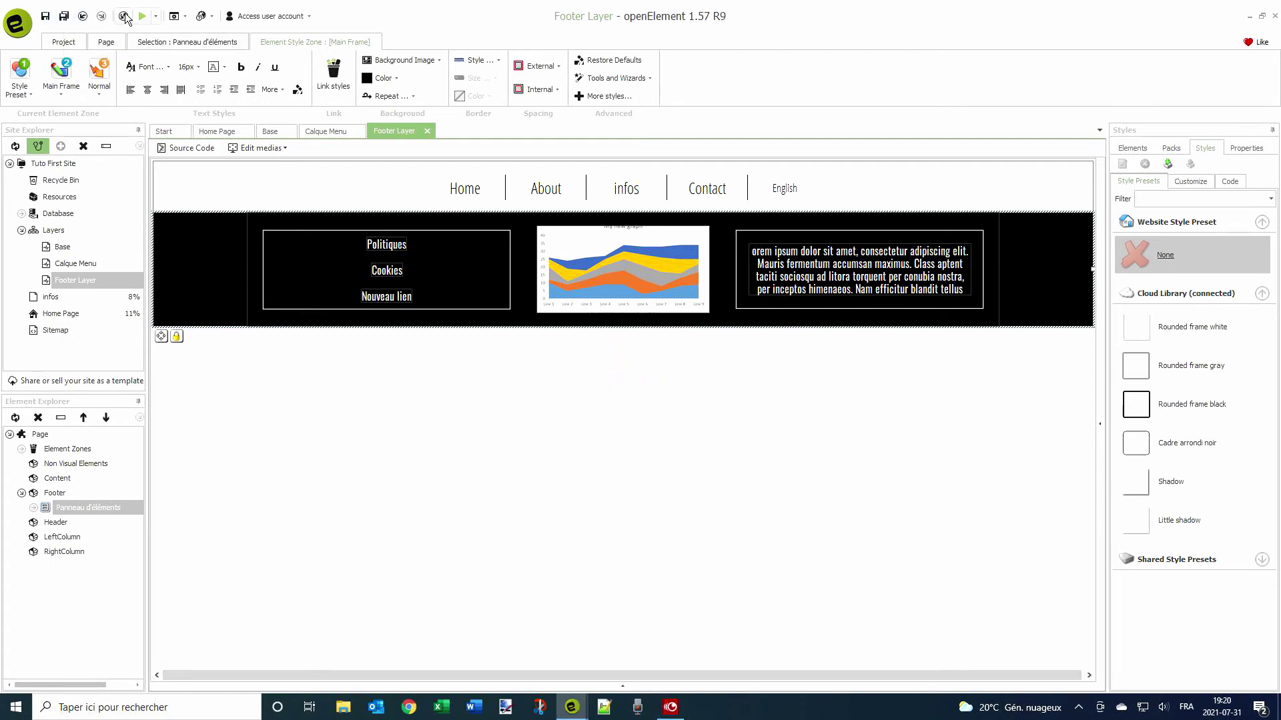
# - Assign the Footer Layer to the home page and save the page
pyautogui.click(226, 131)
pyautogui.click(267, 91)
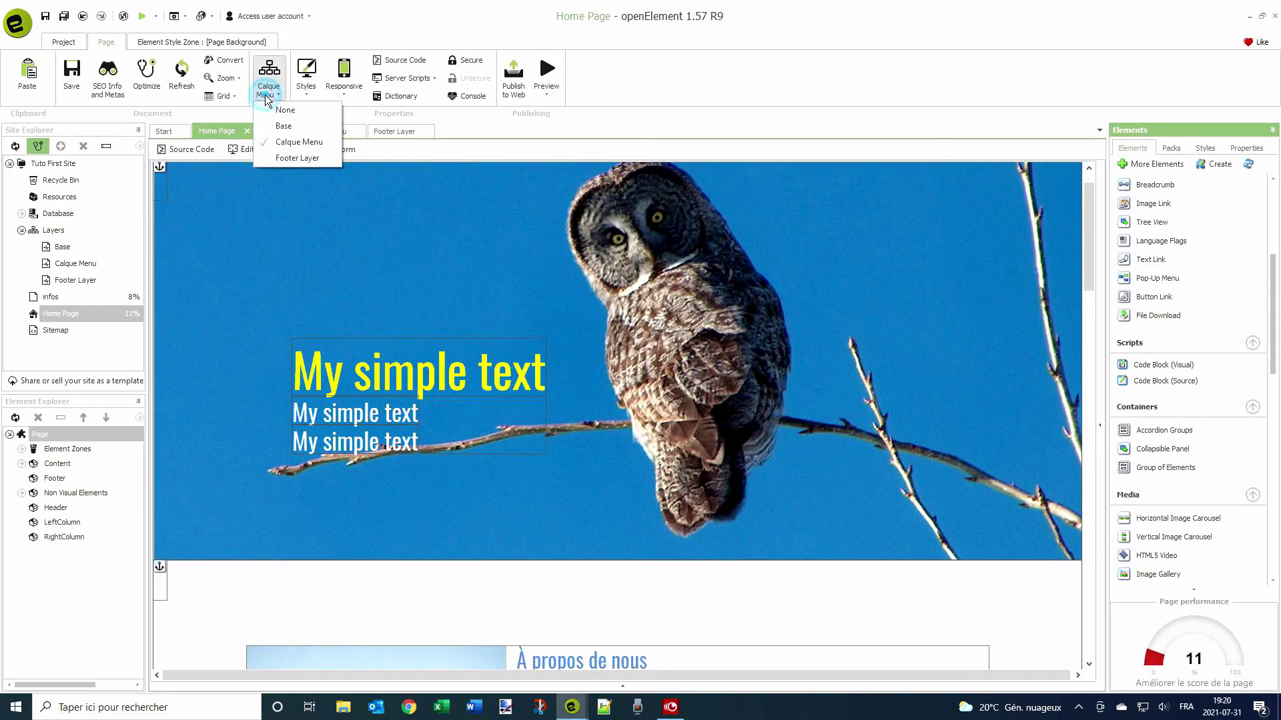
pyautogui.click(285, 158)
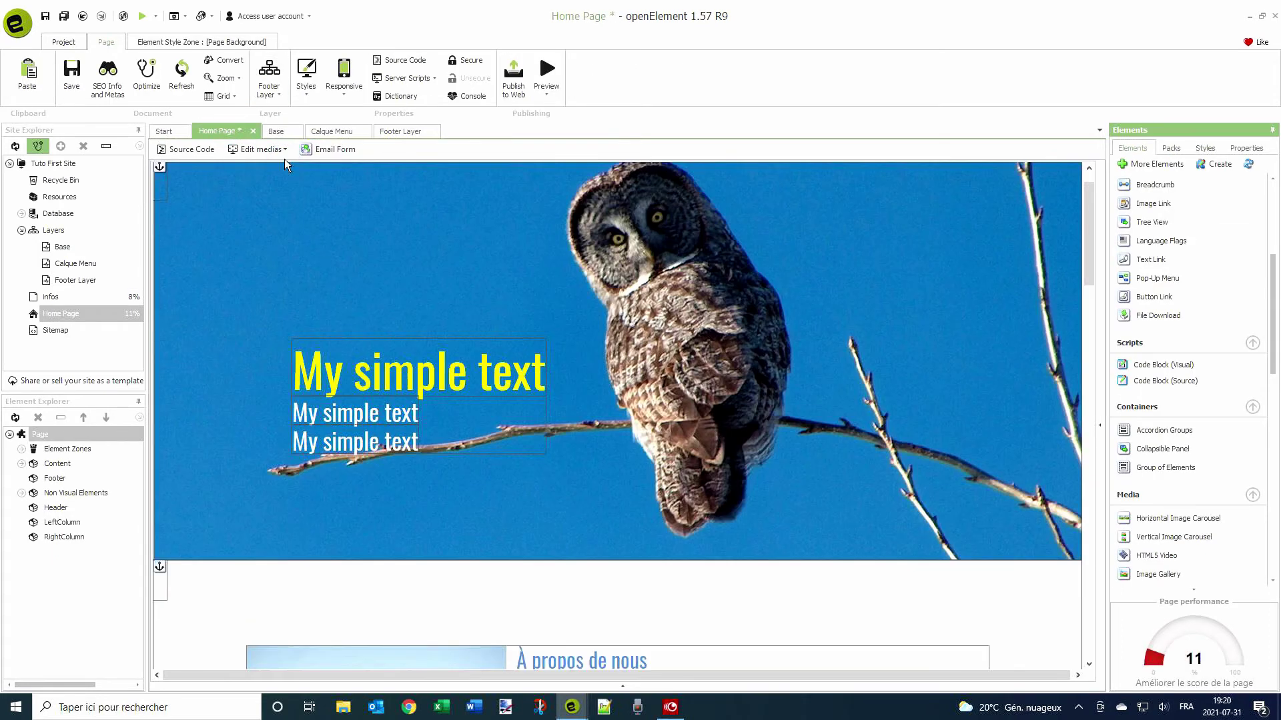
pyautogui.click(45, 16)
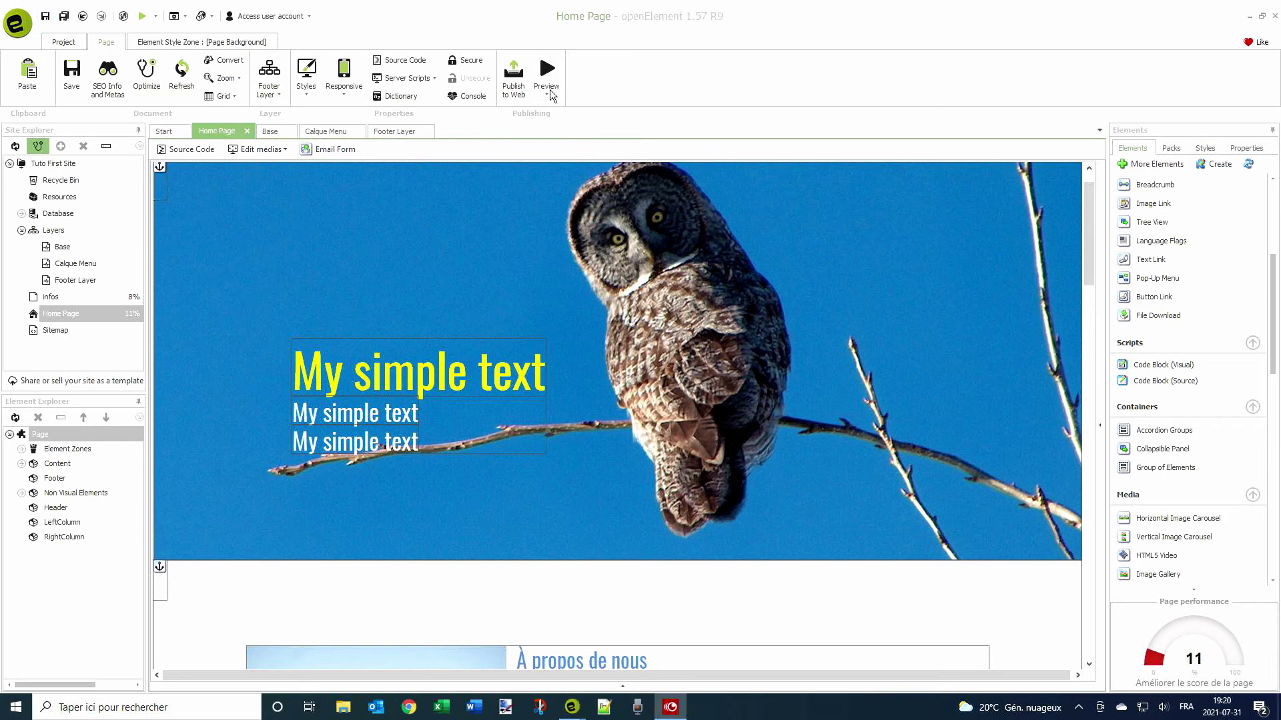
# - Preview the home page in the browser, jump to its Contact section to check the footer, and close the preview
pyautogui.click(547, 71)
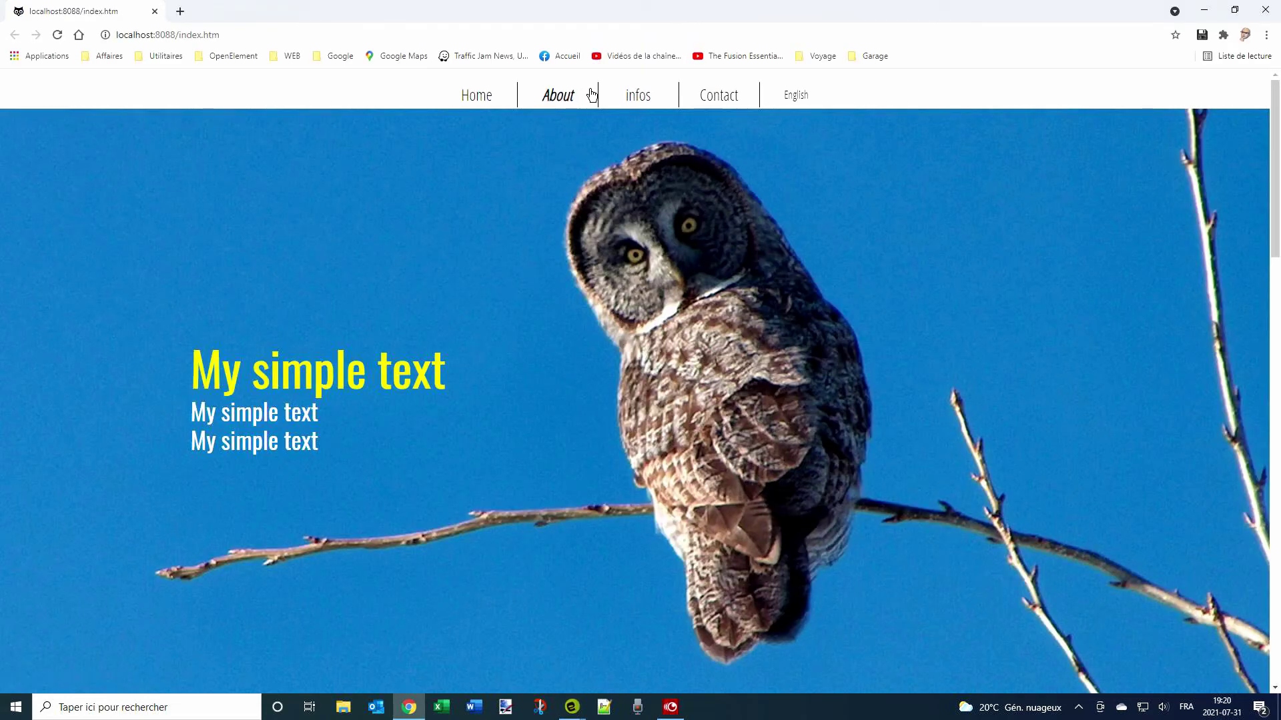
pyautogui.click(718, 94)
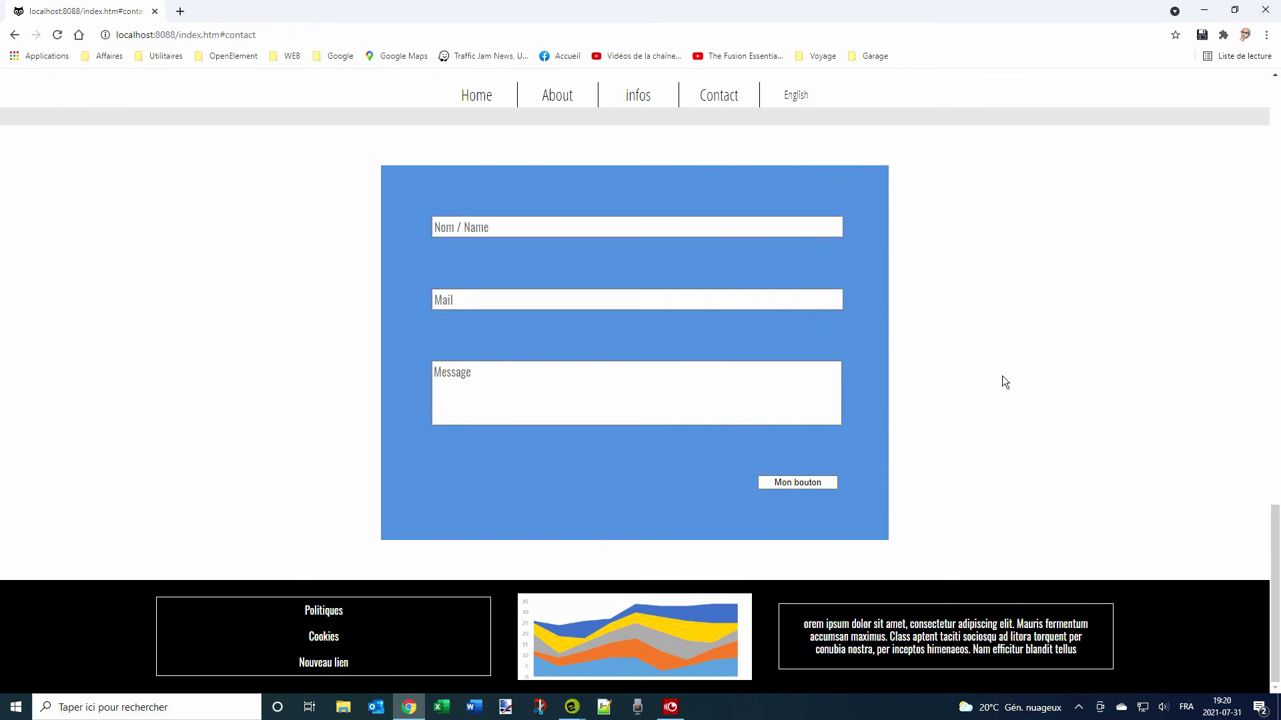
pyautogui.click(1266, 11)
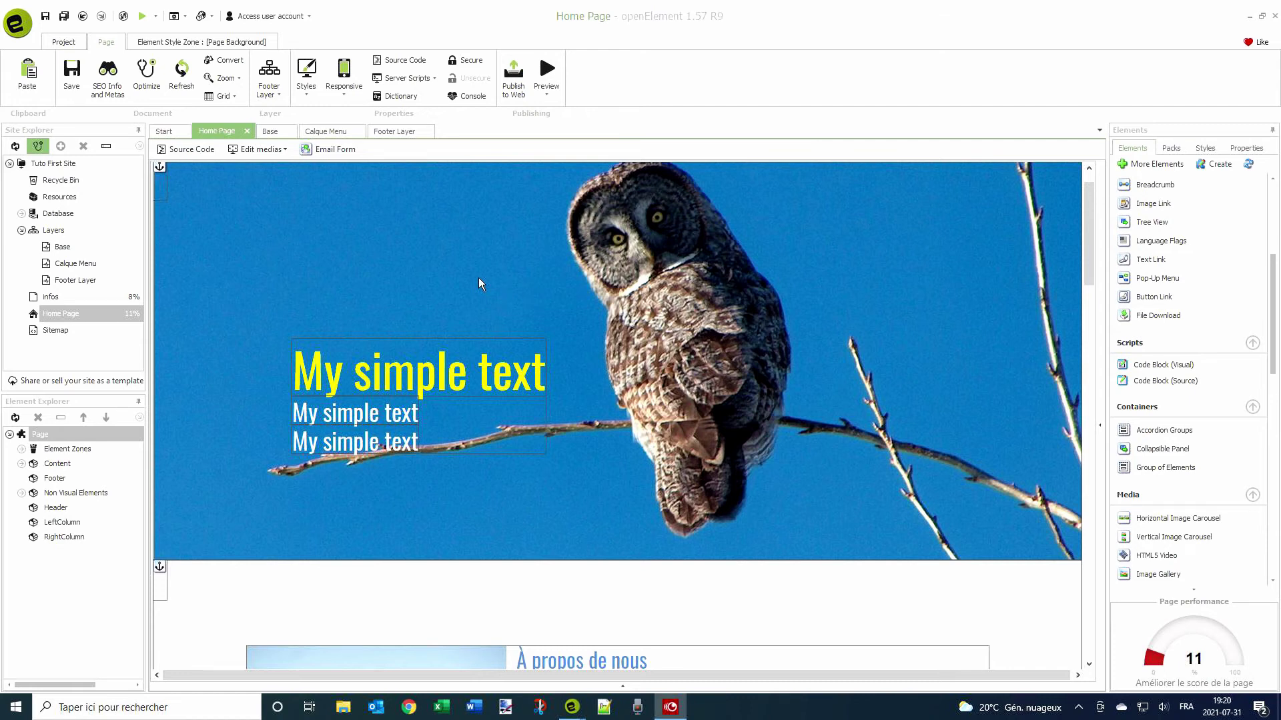
# - Open the infos page and assign the Footer Layer to it
pyautogui.doubleClick(51, 297)
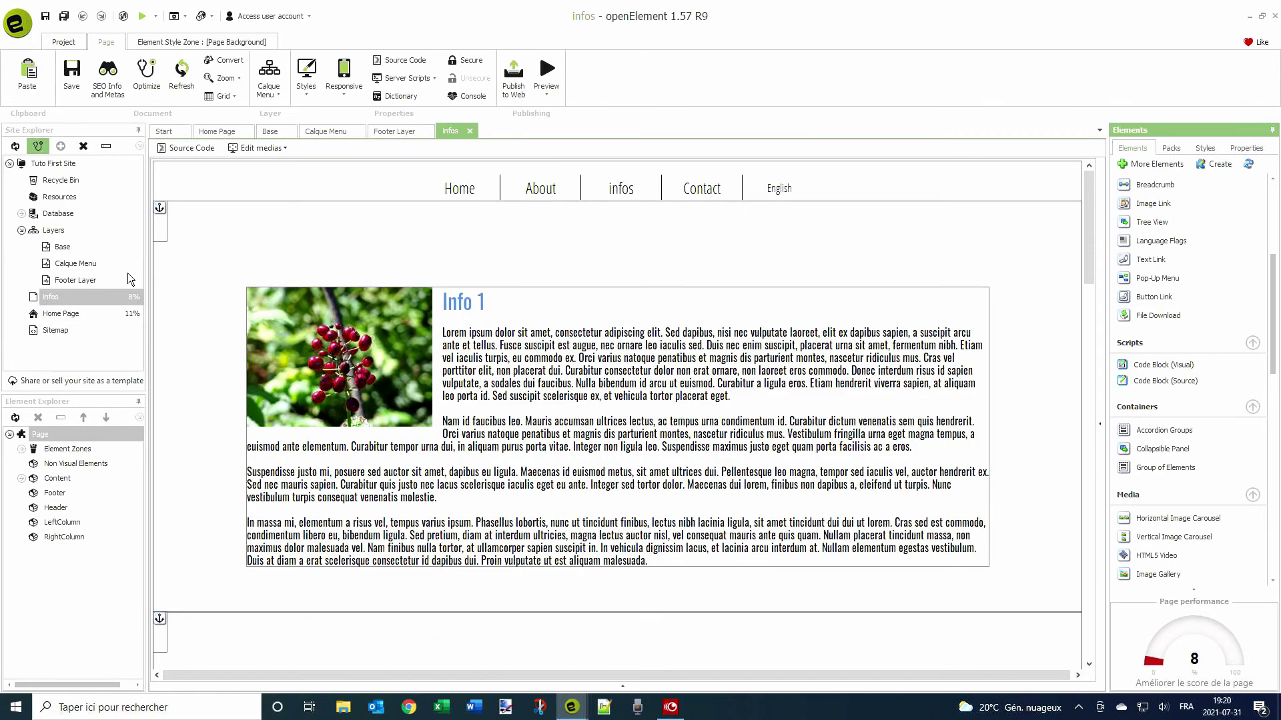
pyautogui.click(269, 83)
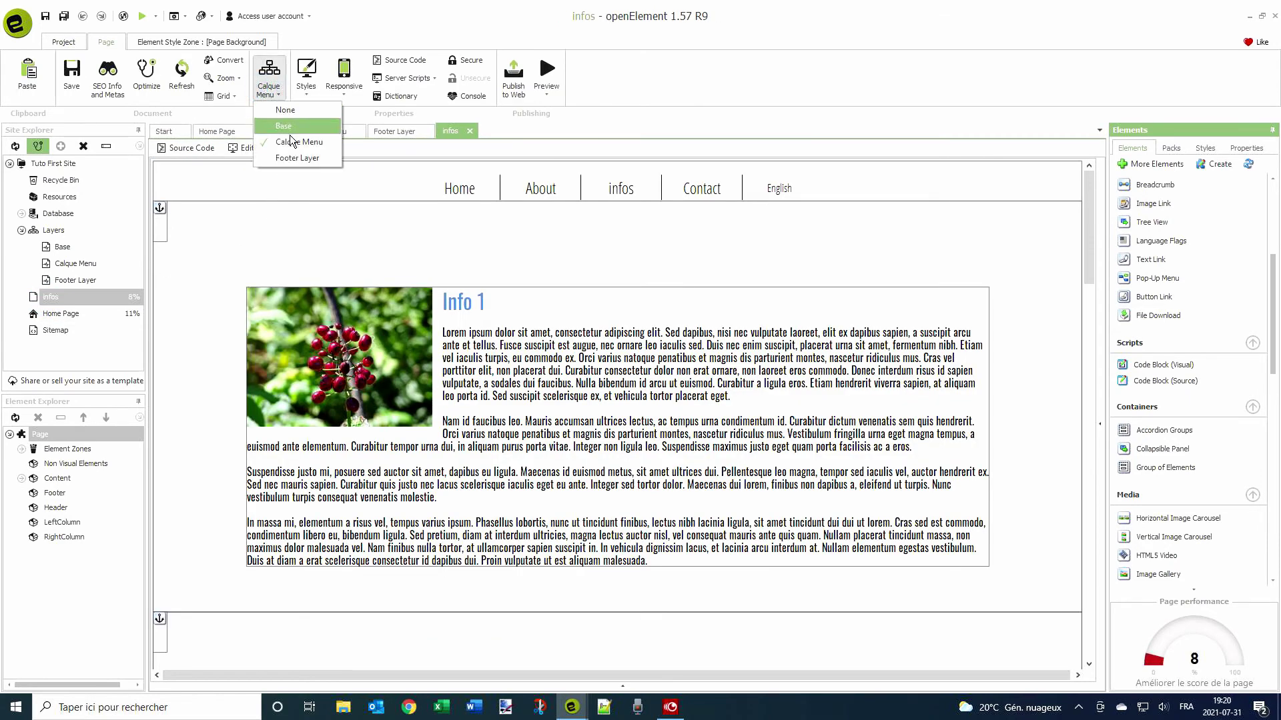
pyautogui.click(297, 157)
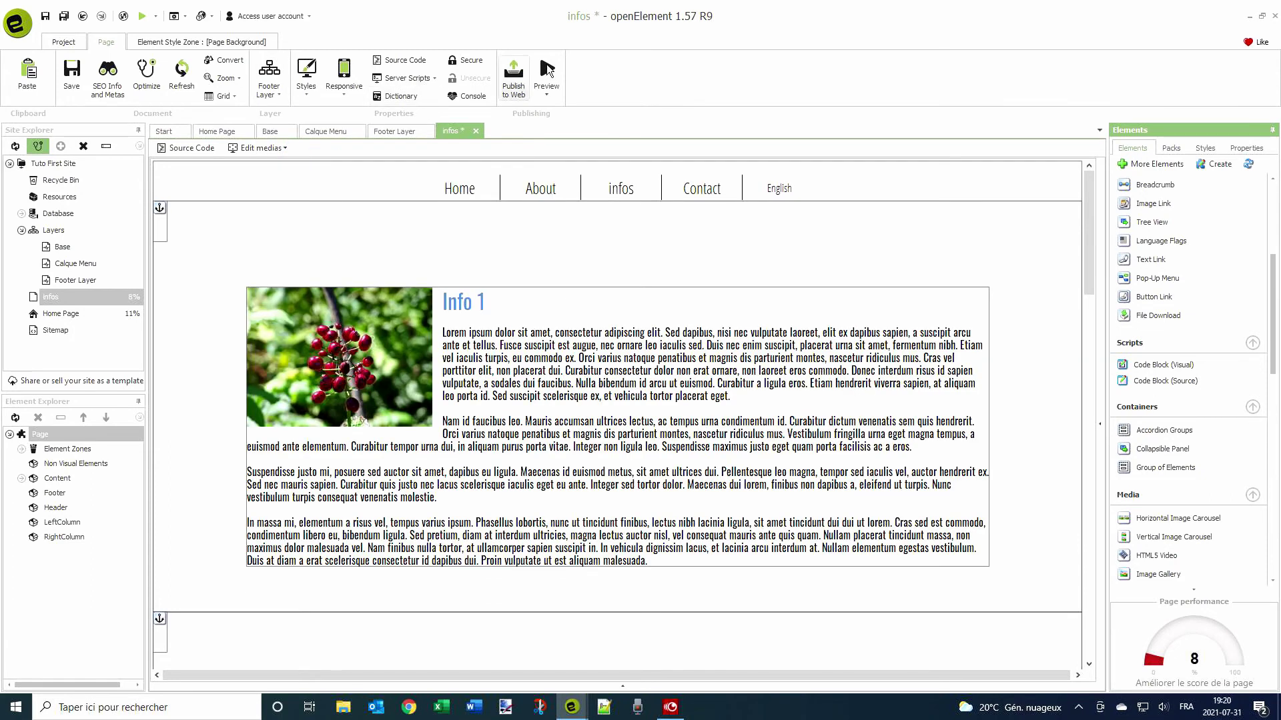
# - Preview the infos page in the browser, check the footer at the page's end, and close the preview
pyautogui.click(547, 69)
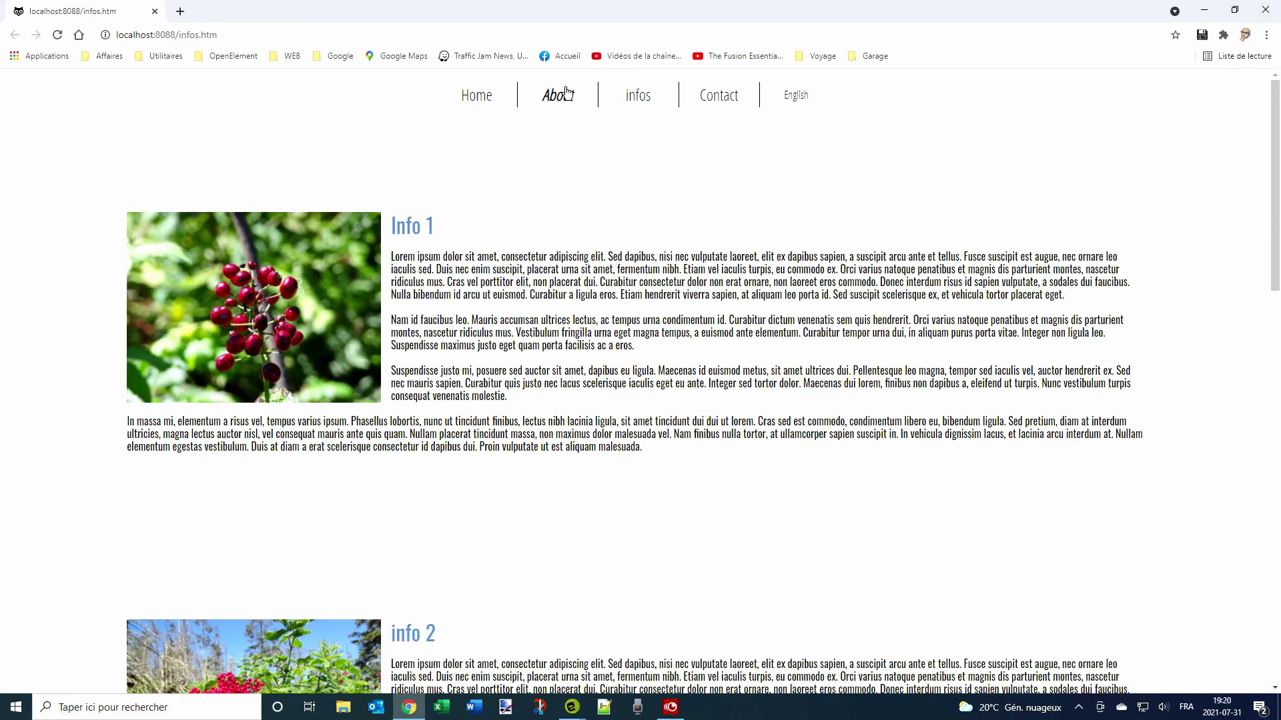
pyautogui.moveTo(1276, 110); pyautogui.dragTo(1279, 529)
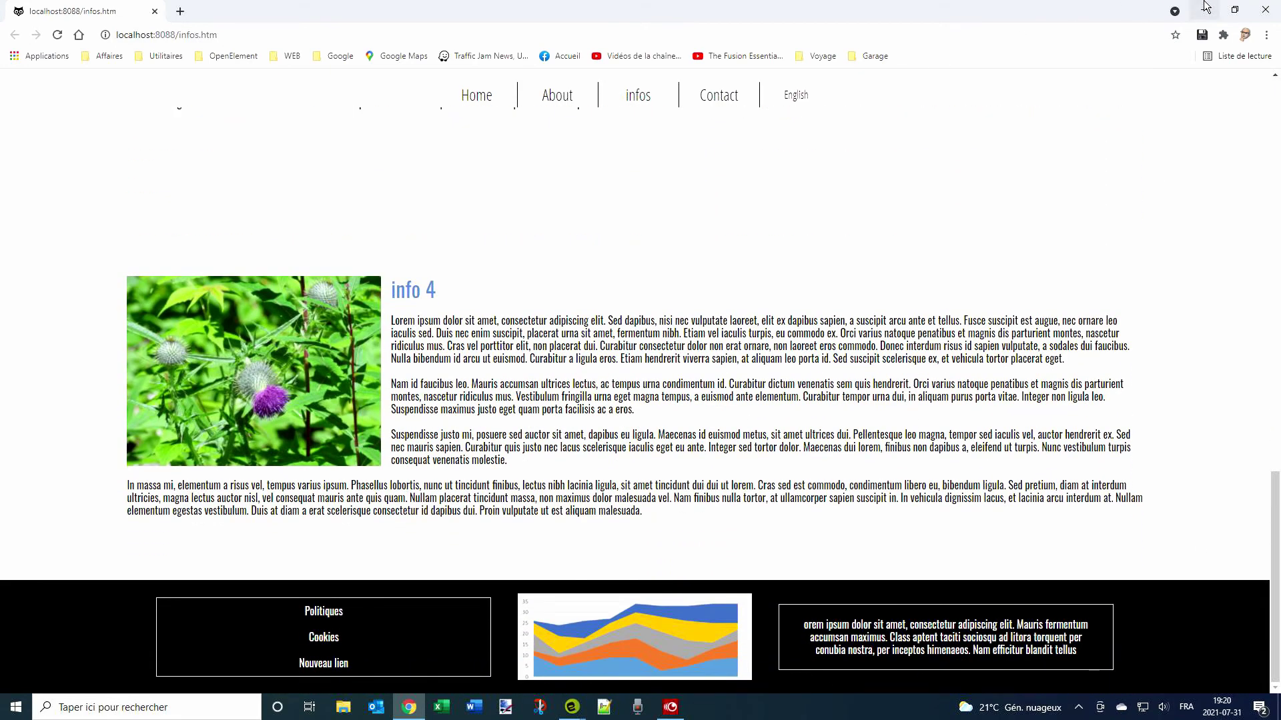
pyautogui.click(1265, 11)
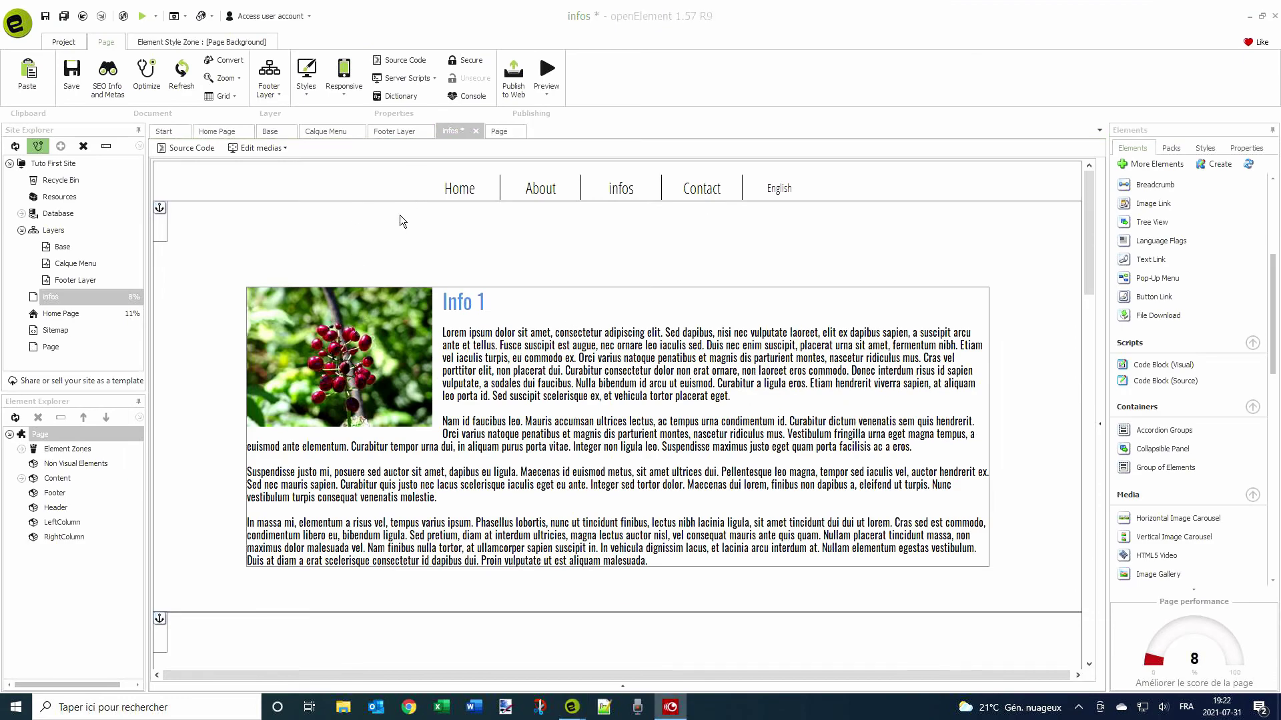
# - Preview the short "Our mission" page to check the footer's position below its content, and close the preview
pyautogui.click(496, 132)
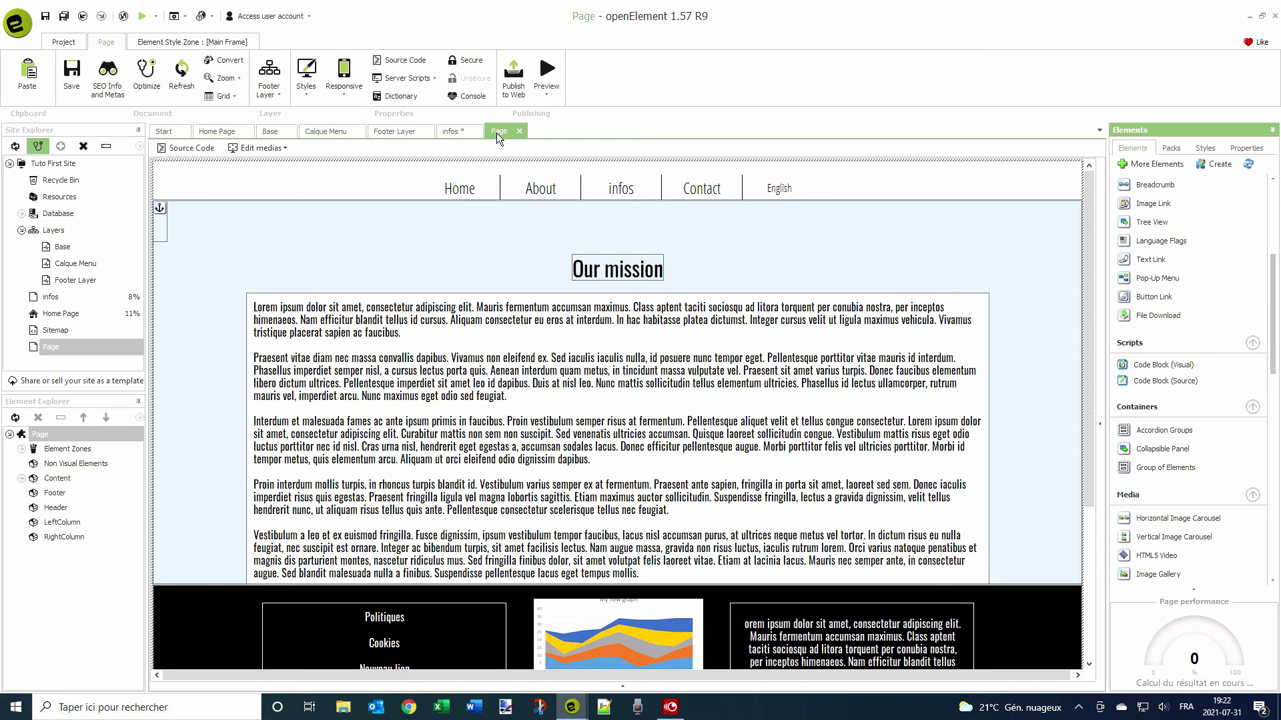
pyautogui.click(549, 70)
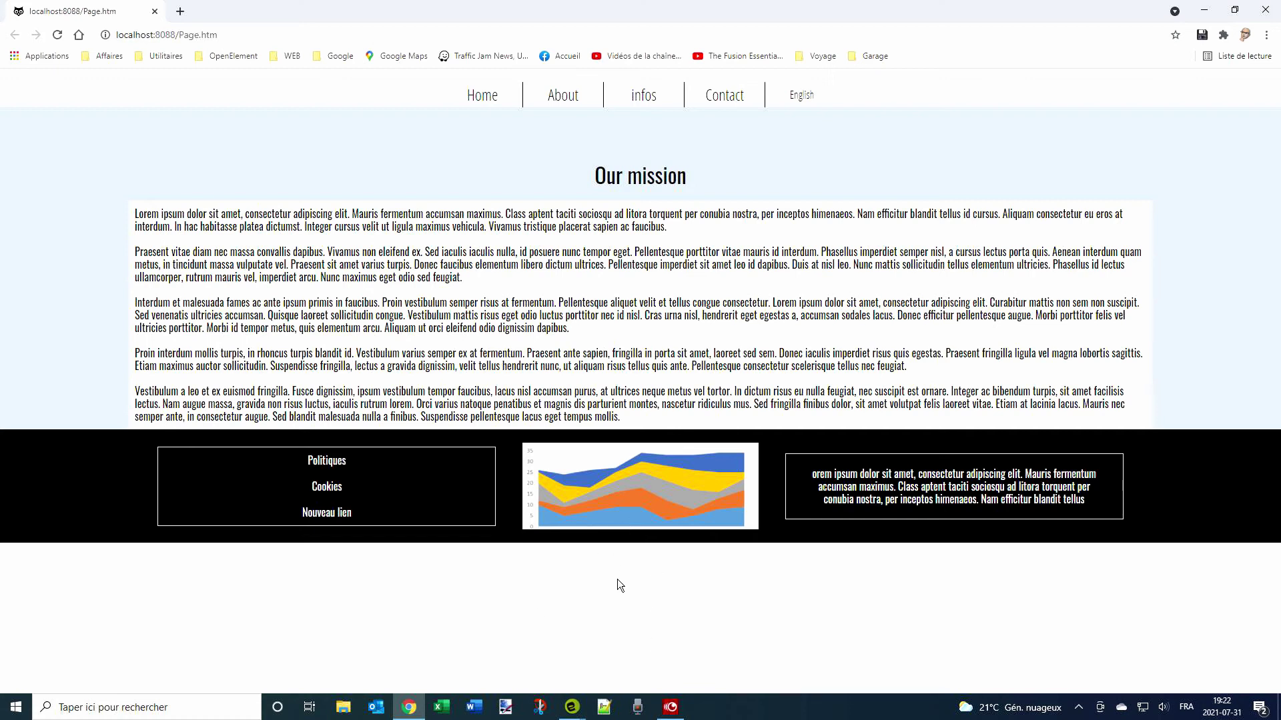
pyautogui.click(1265, 9)
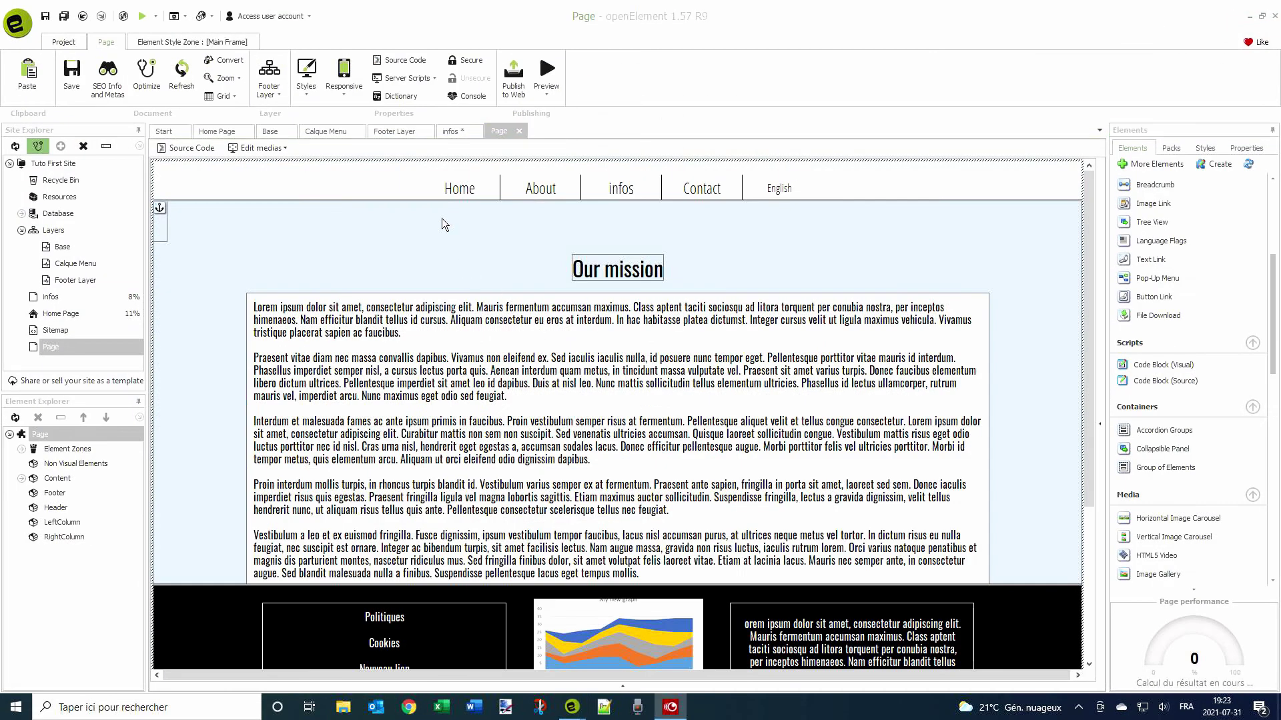
# - Add a Javascript code block named Action at the EndBody position in the Footer Layer's source code
pyautogui.click(393, 131)
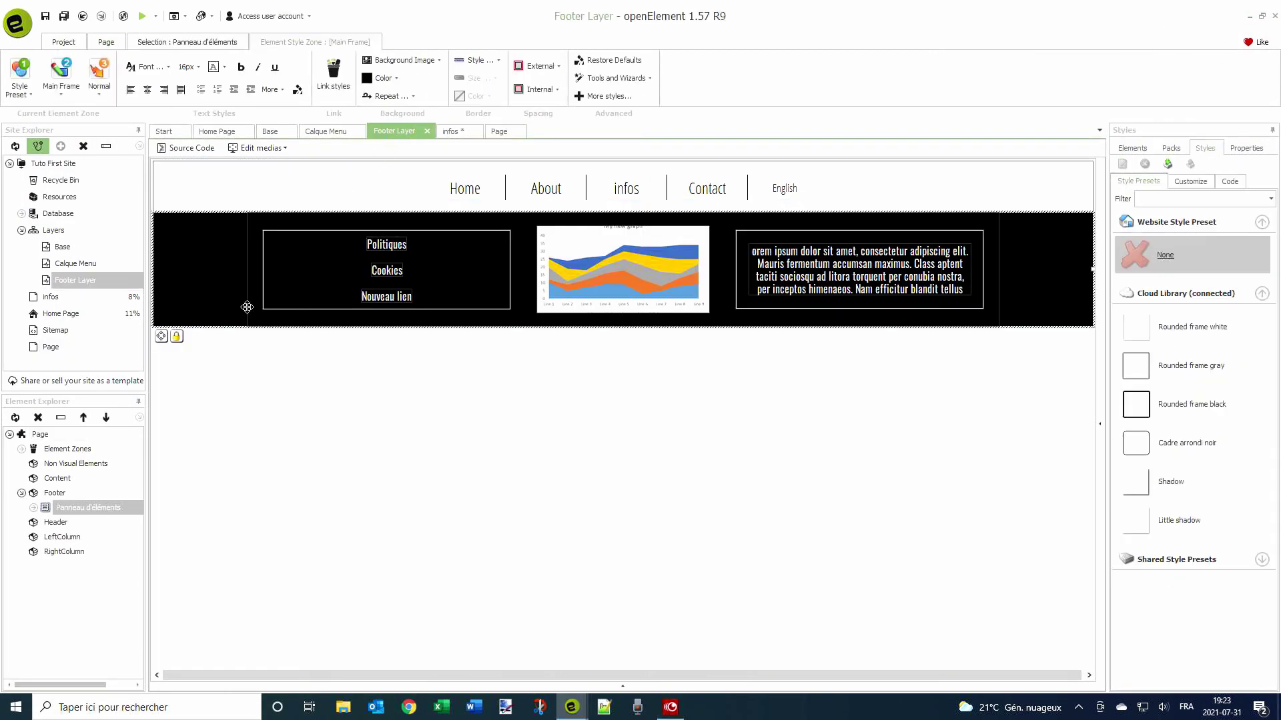
pyautogui.click(192, 153)
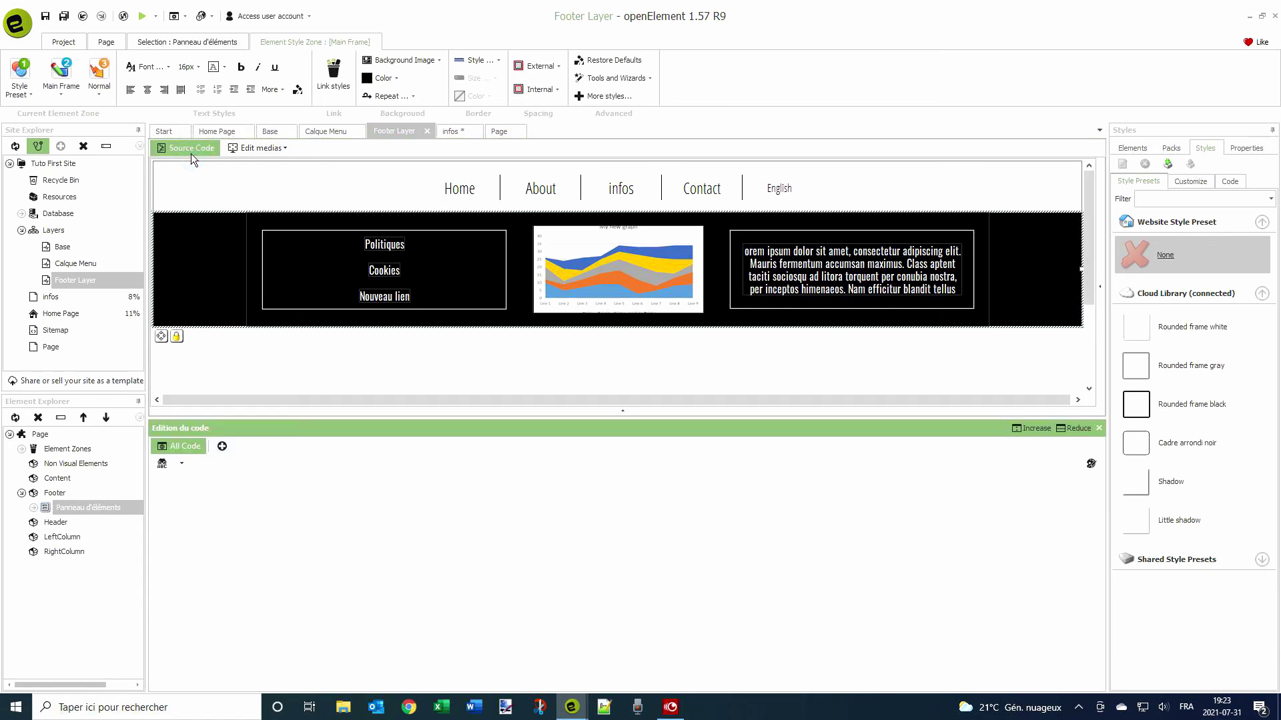
pyautogui.click(223, 447)
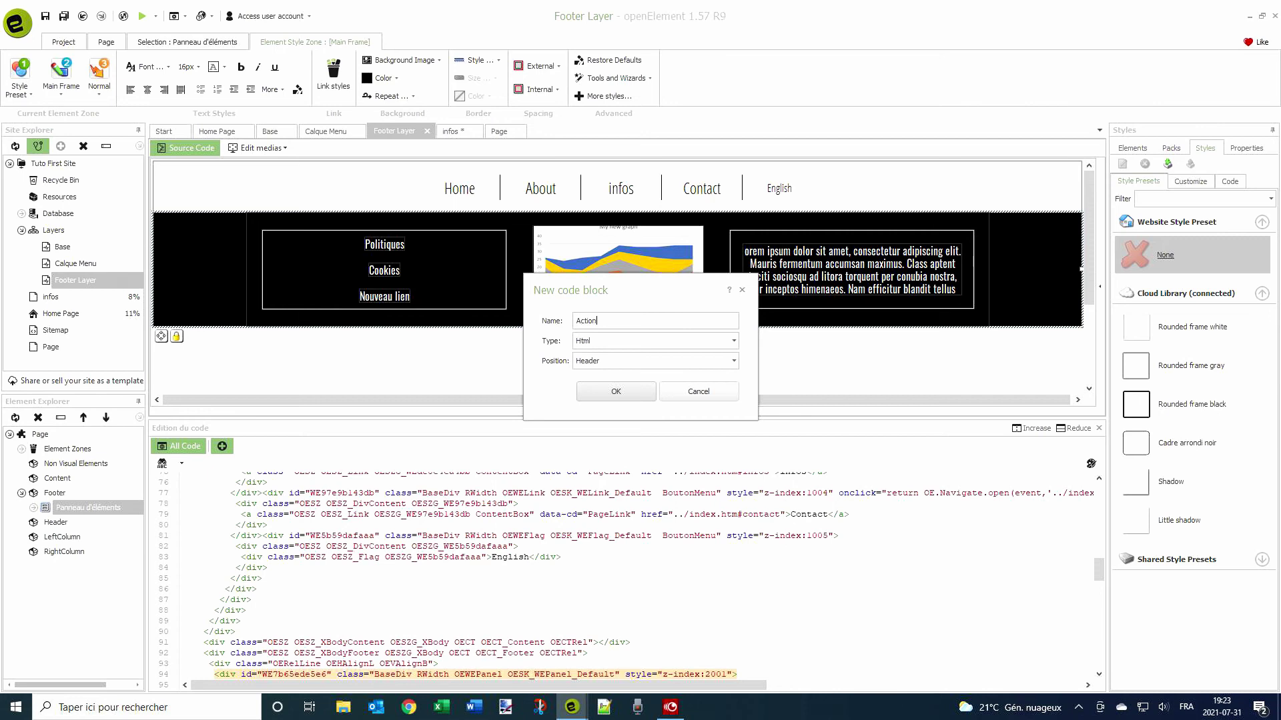
pyautogui.click(603, 341)
pyautogui.click(603, 355)
pyautogui.click(602, 363)
pyautogui.click(603, 396)
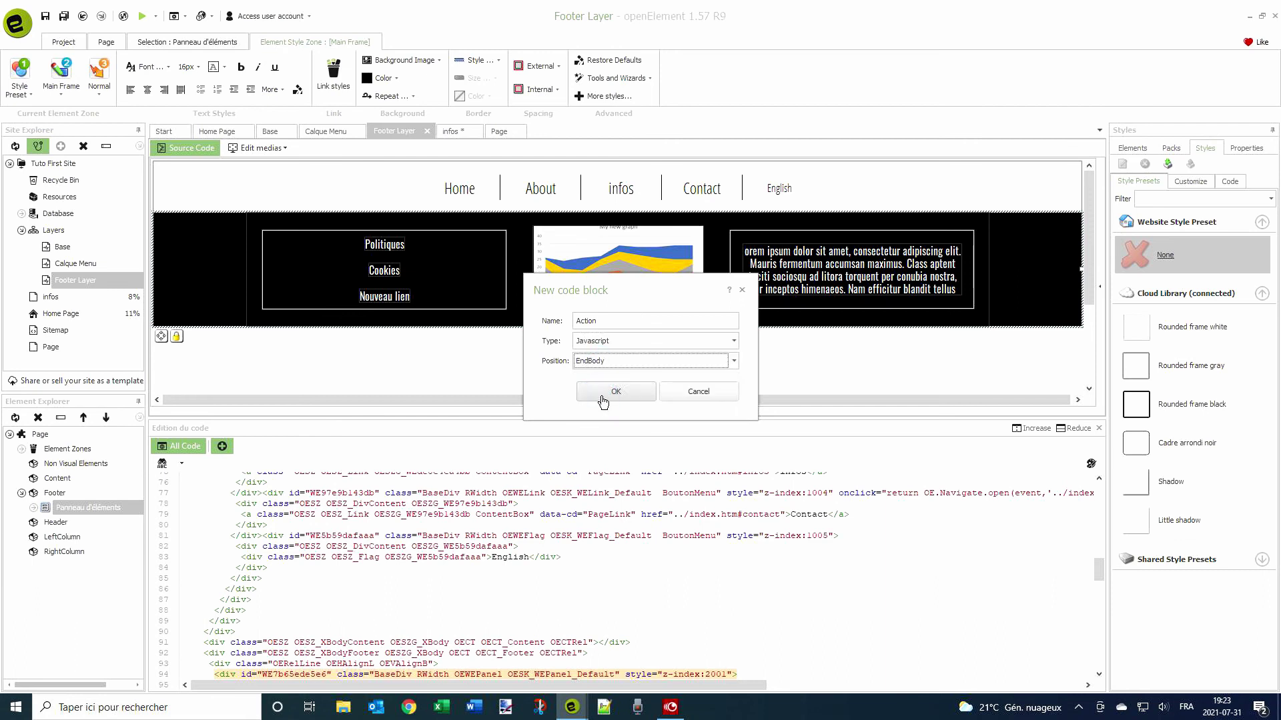
pyautogui.click(603, 398)
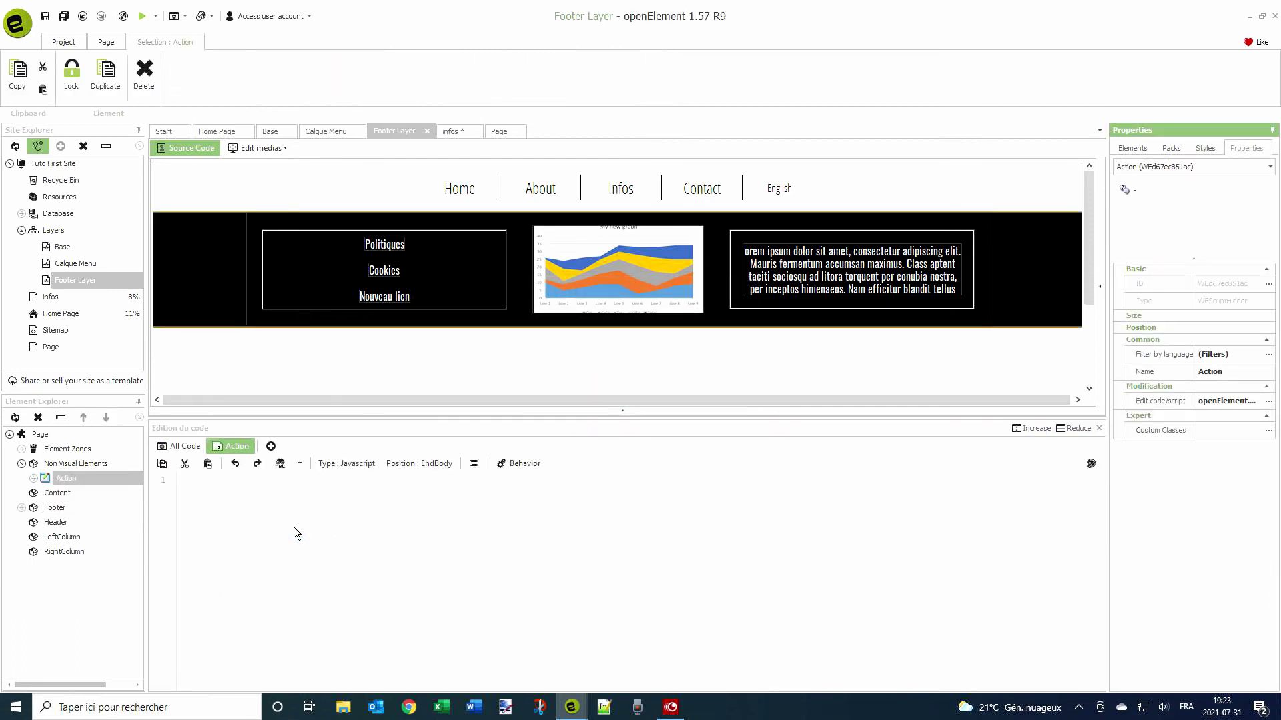
# - Write fullScreenMinimum in Action, setting .OESZ_XBodyContent's min-height to window height minus footer and header heights, called on ready and resize; save all pages
pyautogui.write("function fullScreenMinimum(){$('.OESZ_XBodyContent').css({'min-height':$(window).height()-($('.OESZ_XBodyFooter').height()+$('.OESZ_XBodyHeader').height())});} $(document).ready(function(){fullScreenMinimum();}); $(window).resize(function(){fullScreenMinimum();});")
pyautogui.click(64, 16)
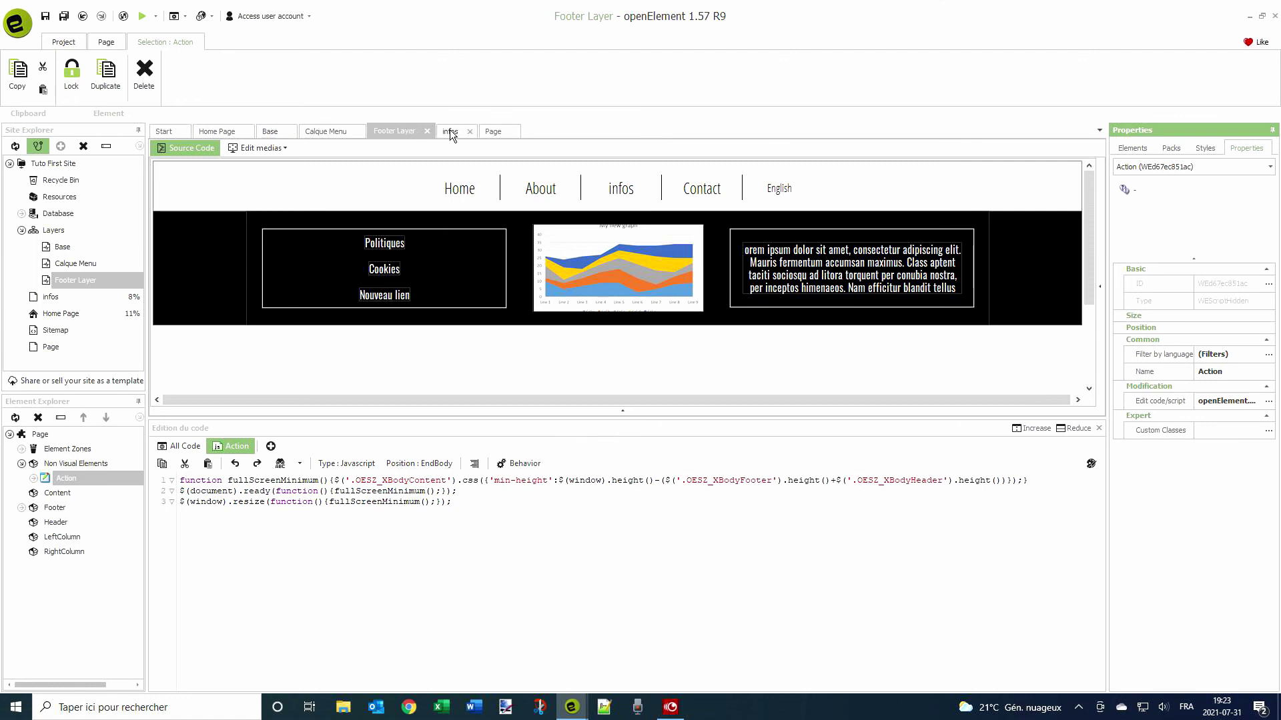
# - Reload the "Our mission" page and preview it in the browser to check the footer's position
pyautogui.click(492, 131)
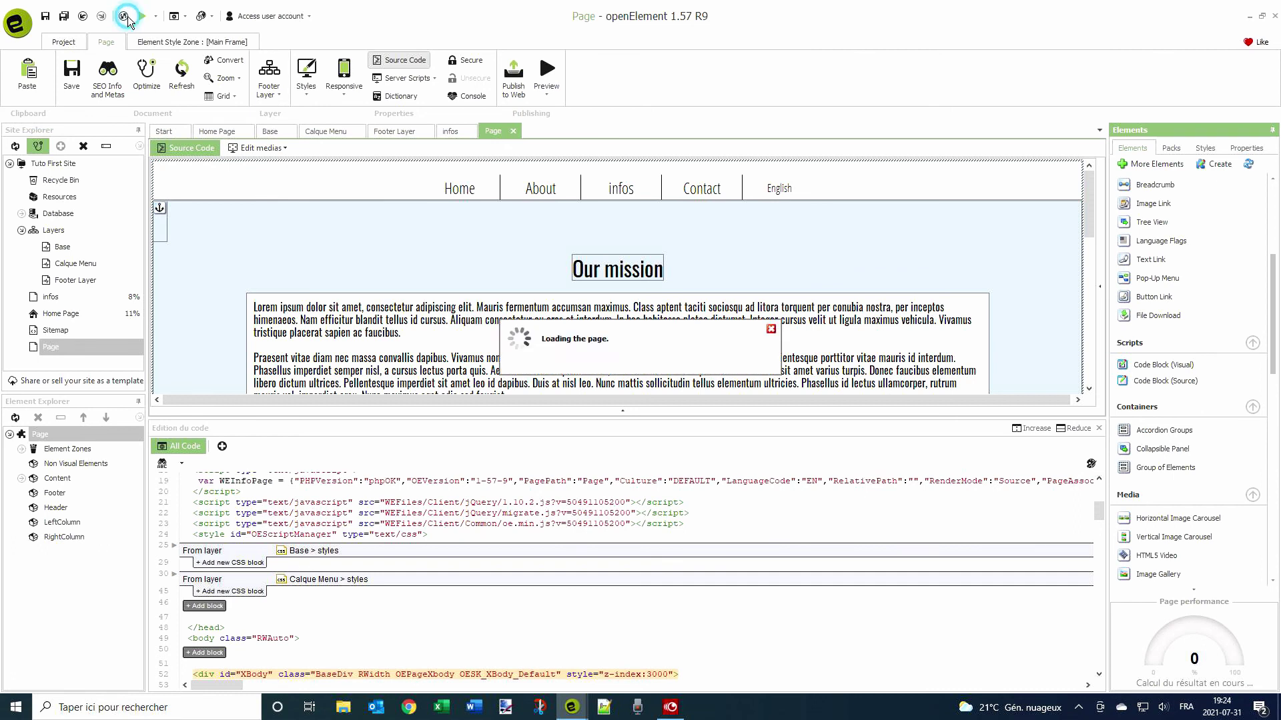
pyautogui.click(142, 17)
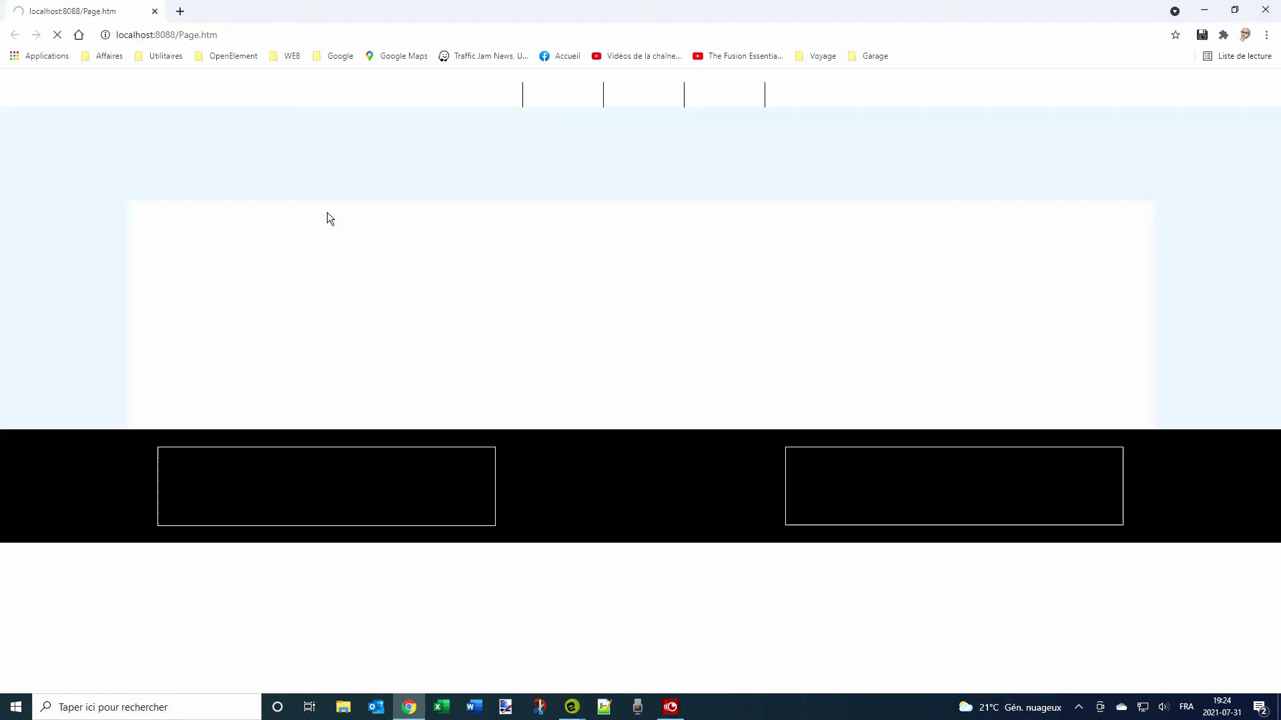